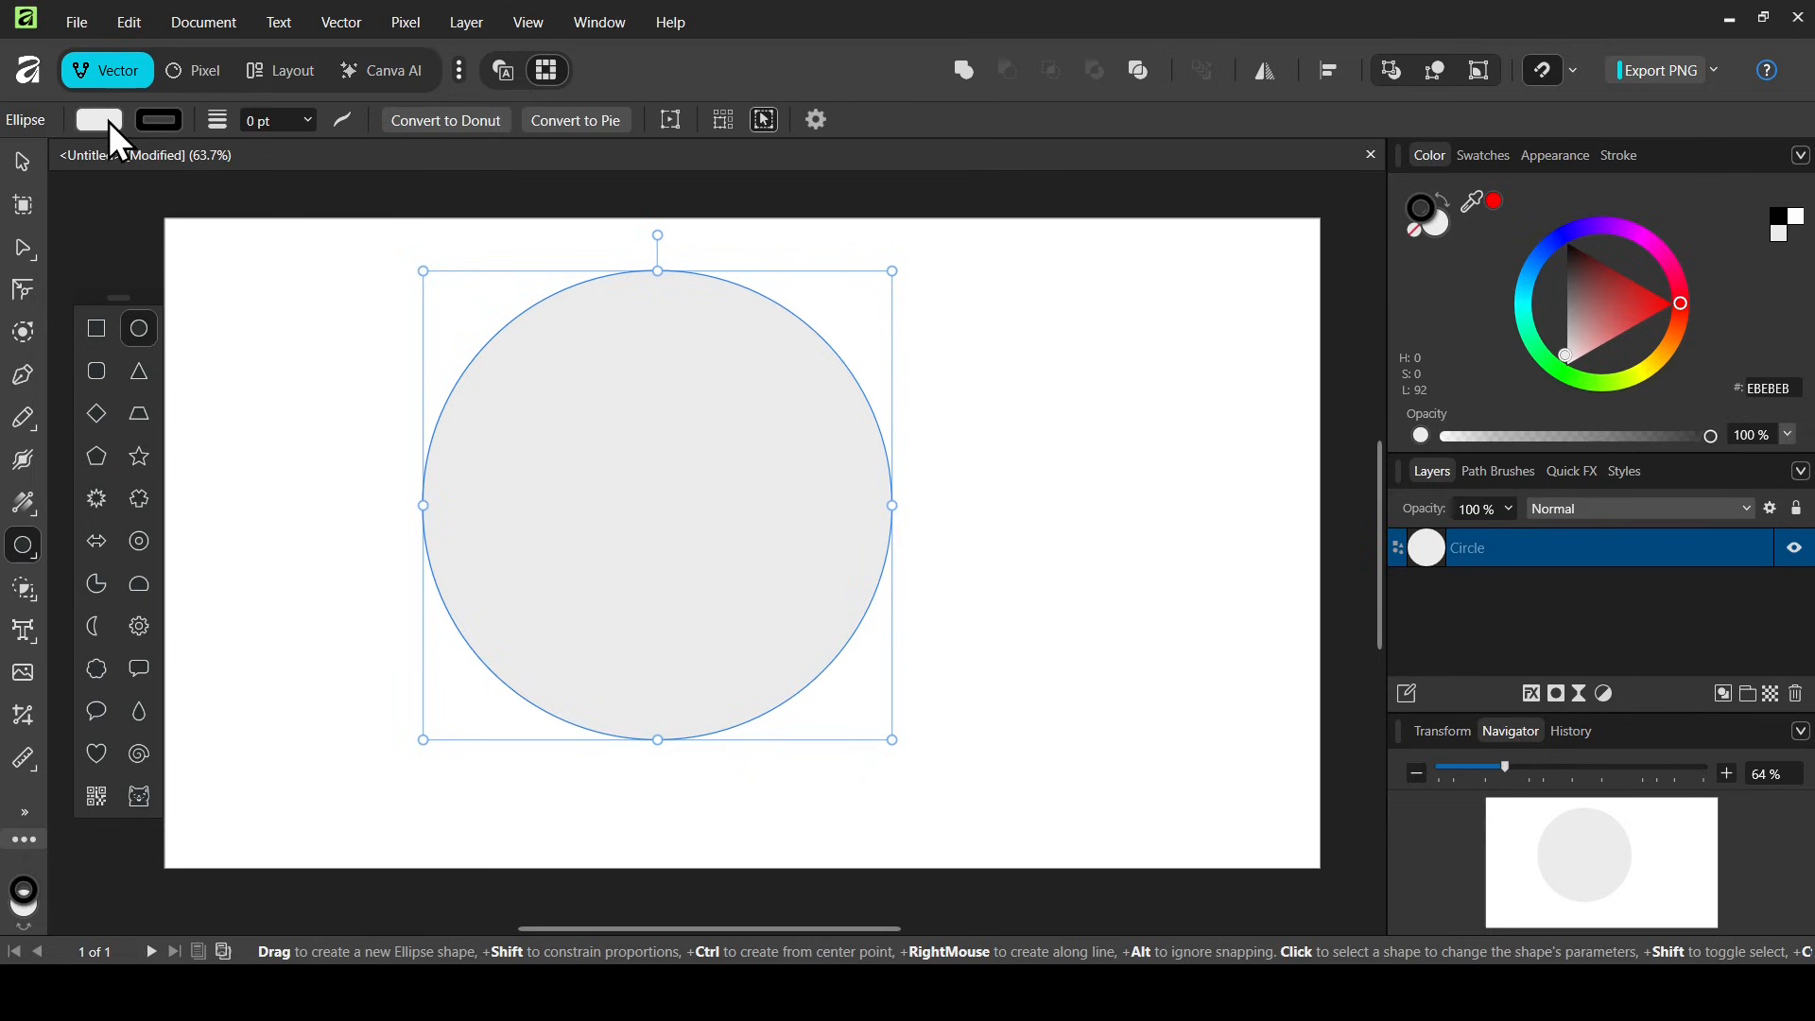
# Remove the circle's fill and give it a 1 pt stroke.
pyautogui.click(99, 121)
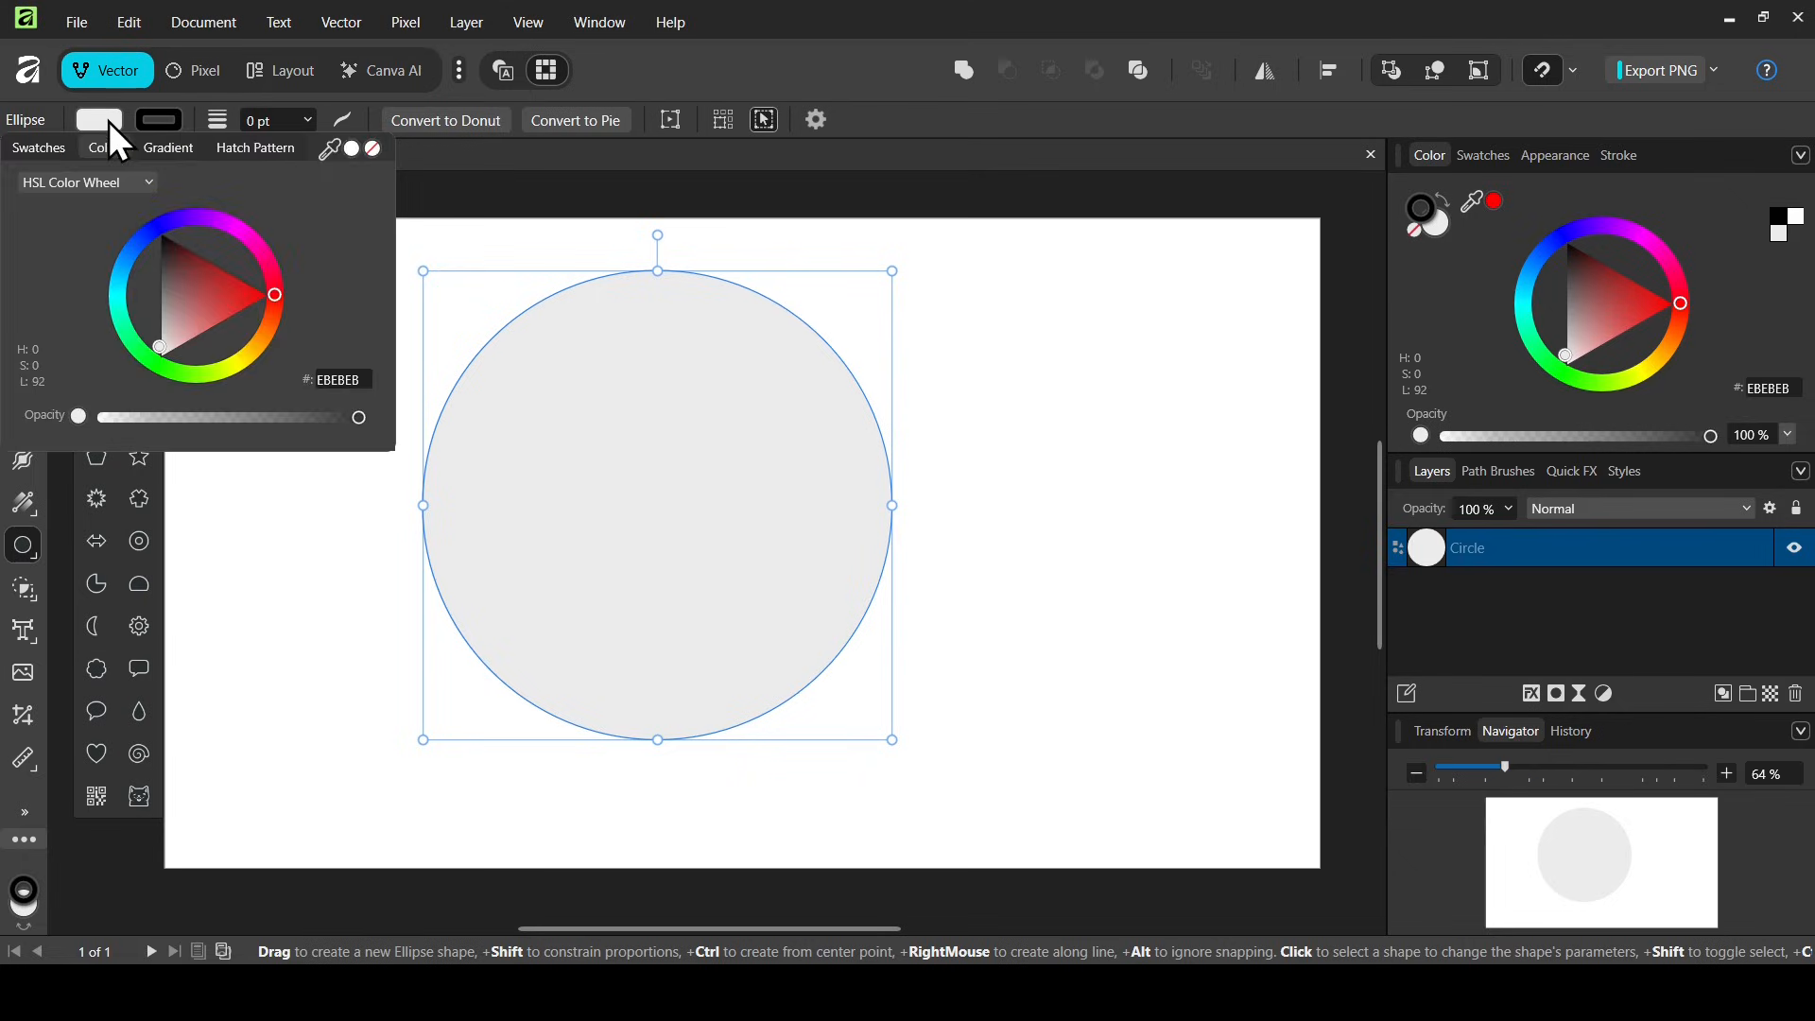
pyautogui.click(372, 150)
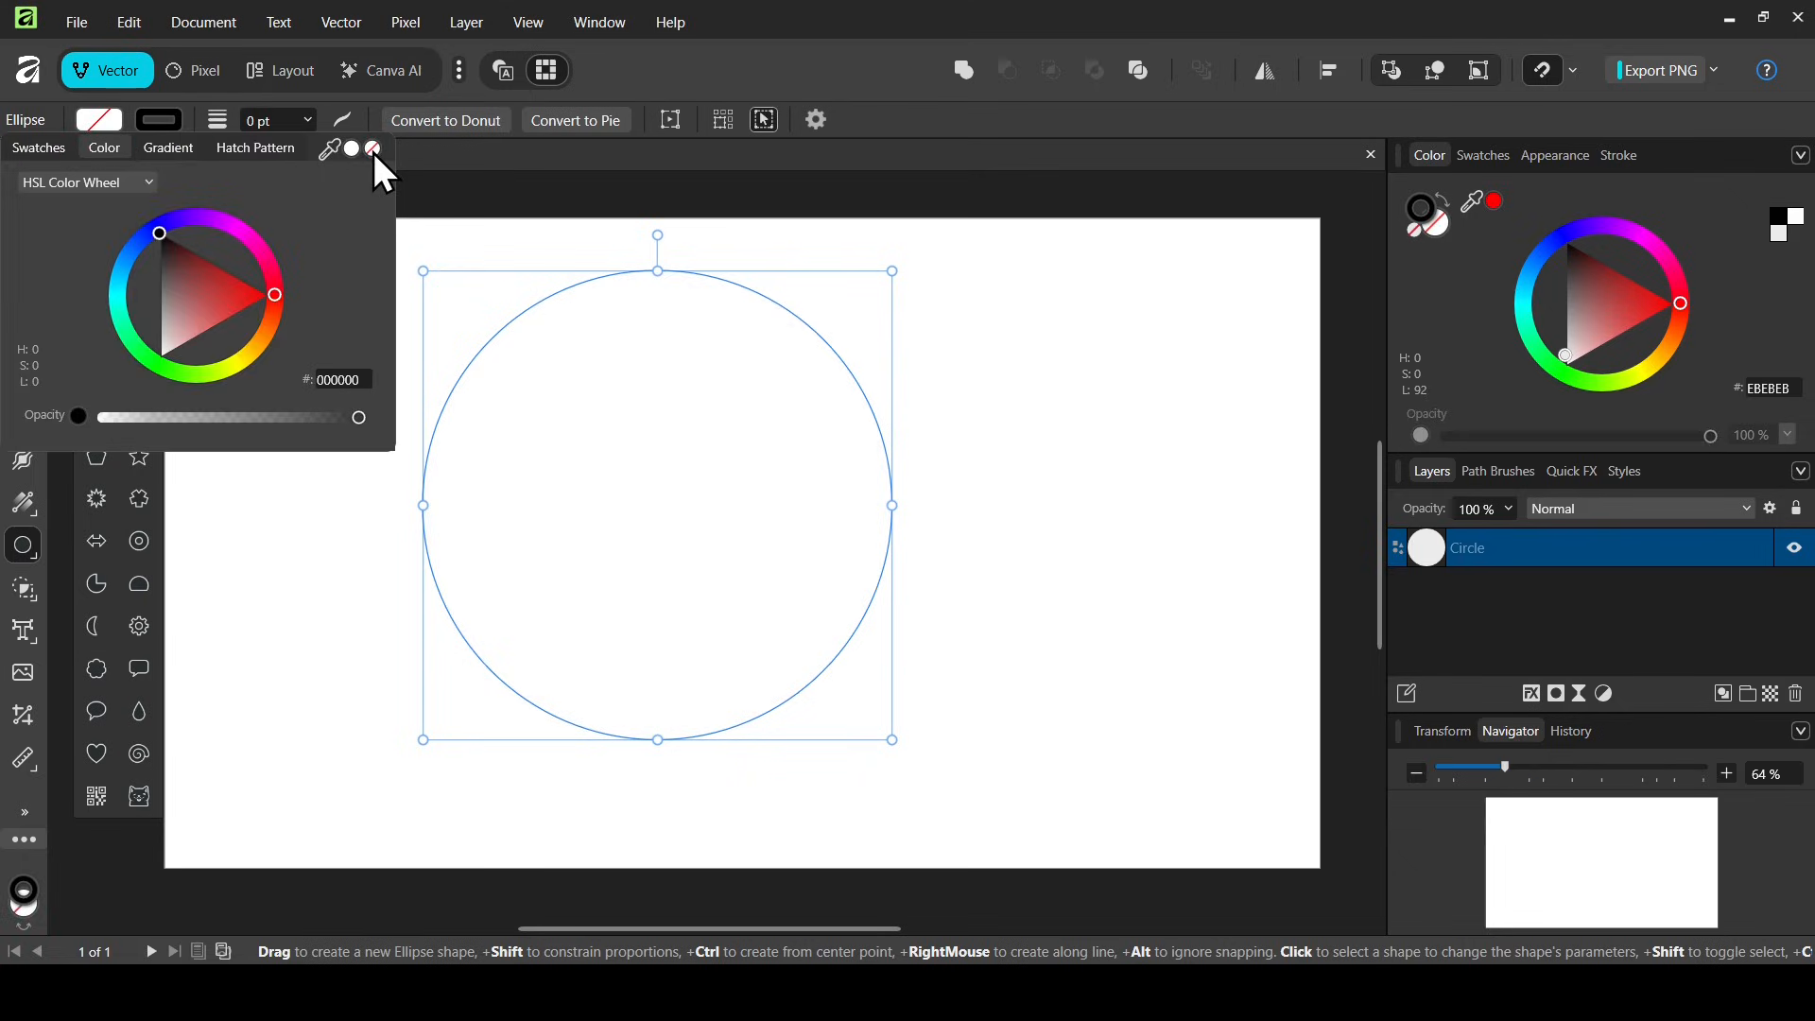
pyautogui.click(263, 119)
pyautogui.write('1')
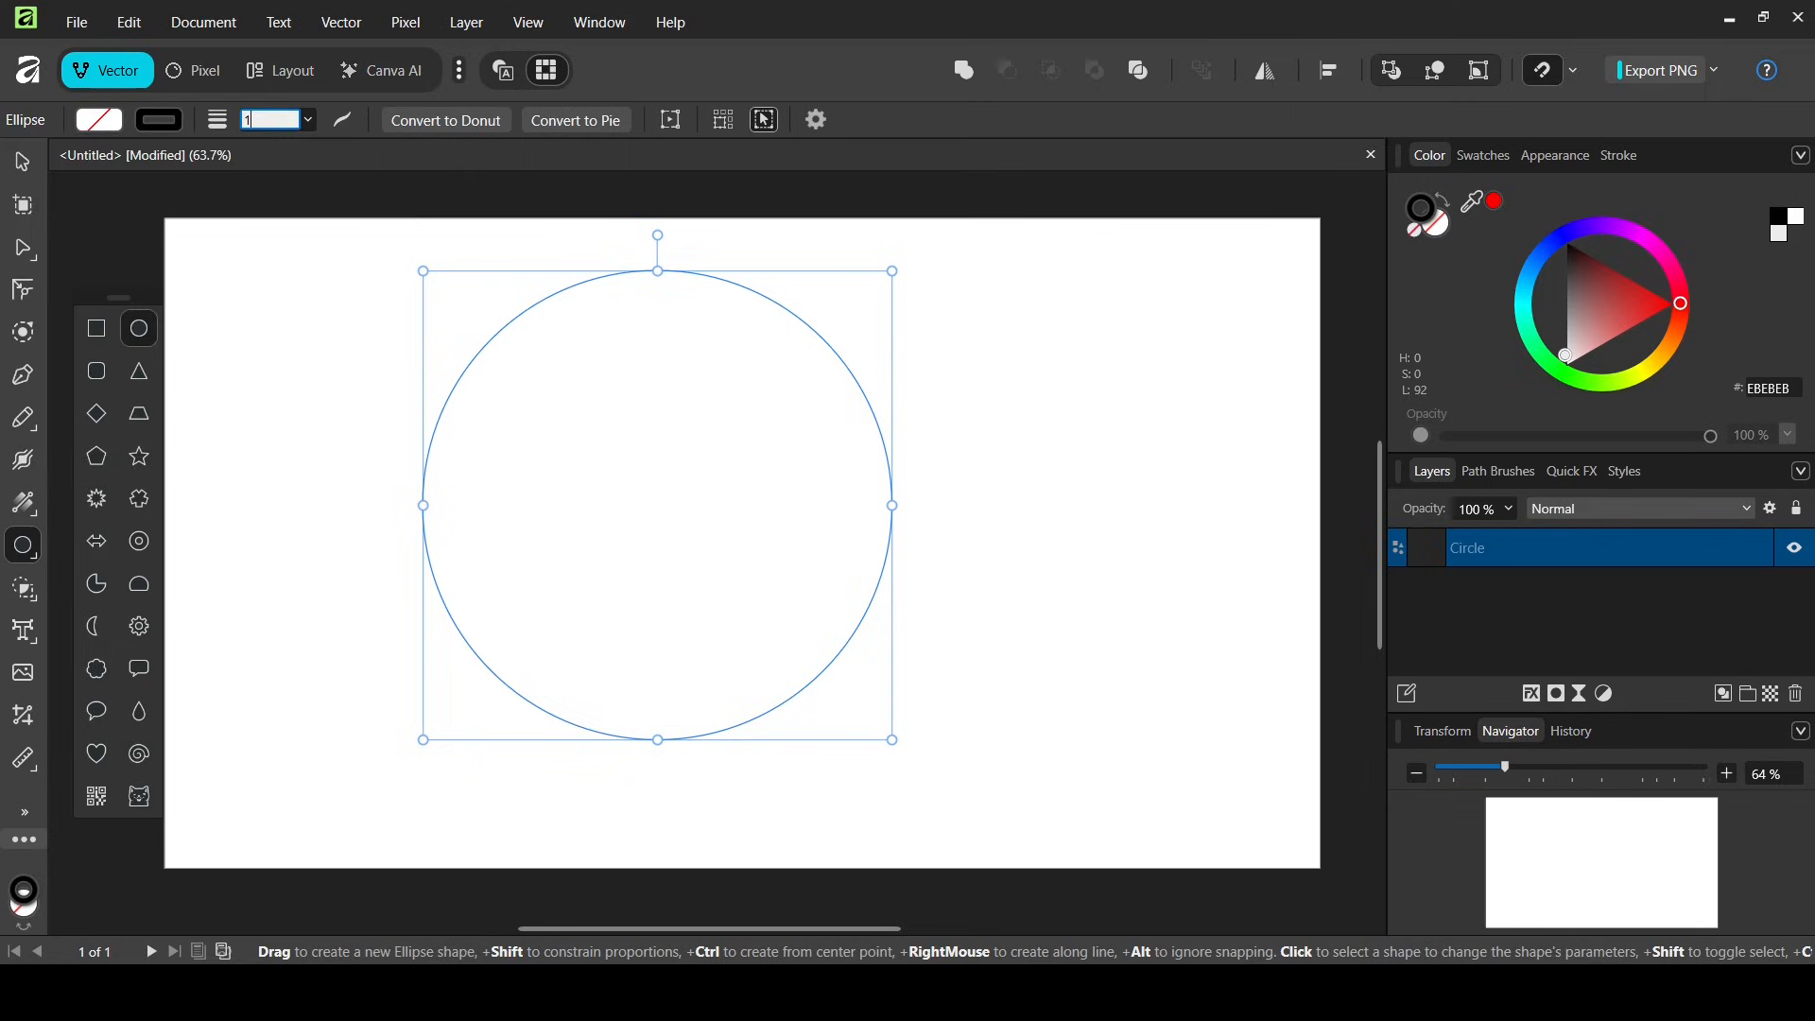
pyautogui.press('Return')
# Review the snapping options and move the circle to the centre of the page.
pyautogui.click(21, 162)
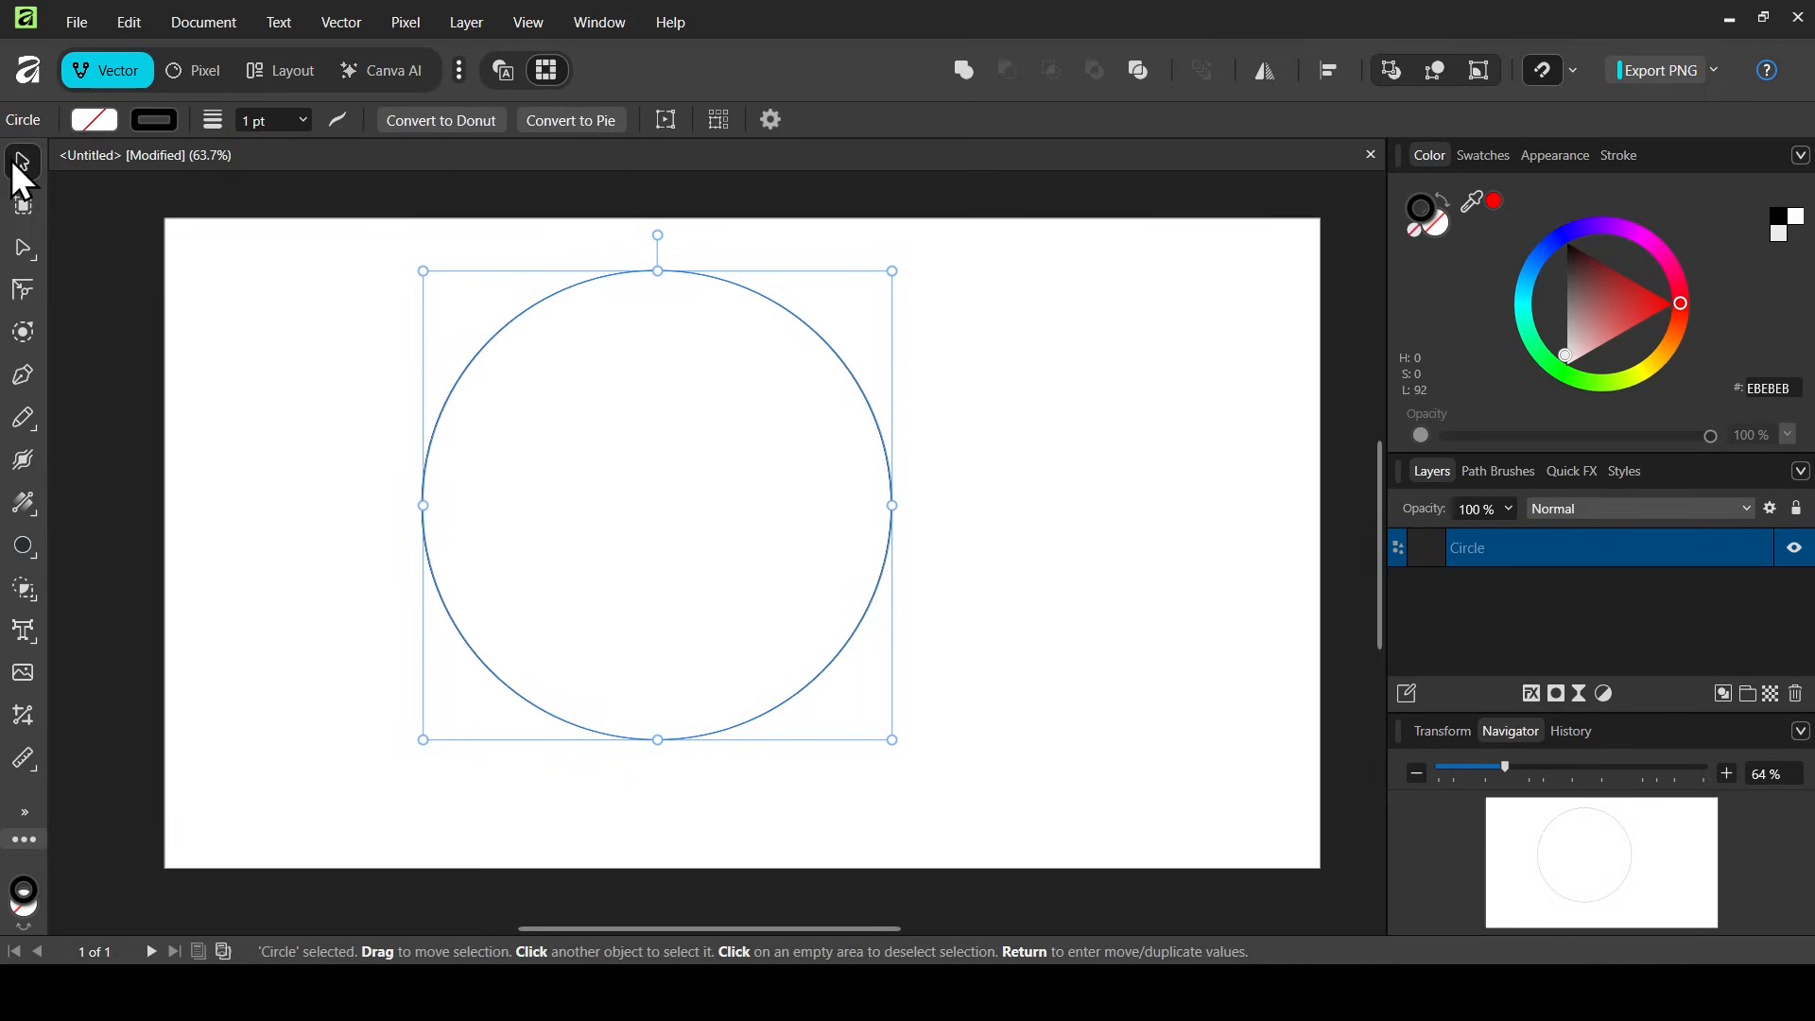
pyautogui.click(1581, 76)
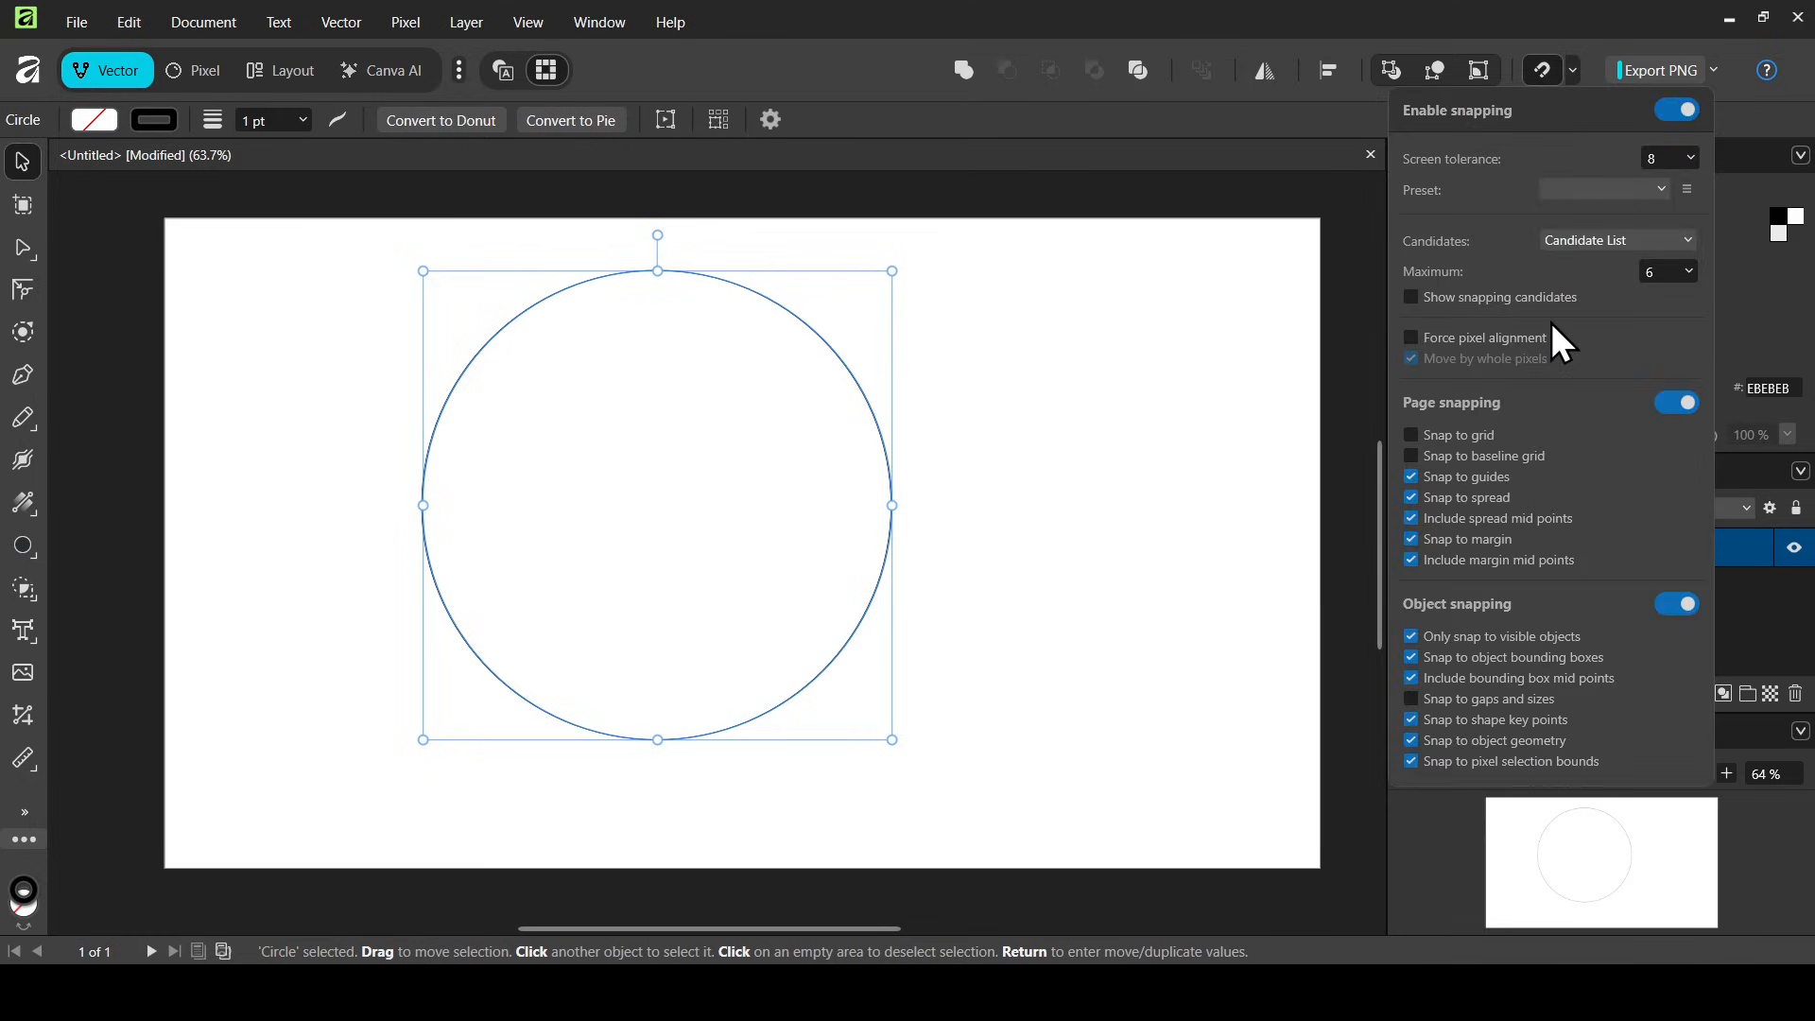
pyautogui.moveTo(736, 429); pyautogui.dragTo(830, 473)
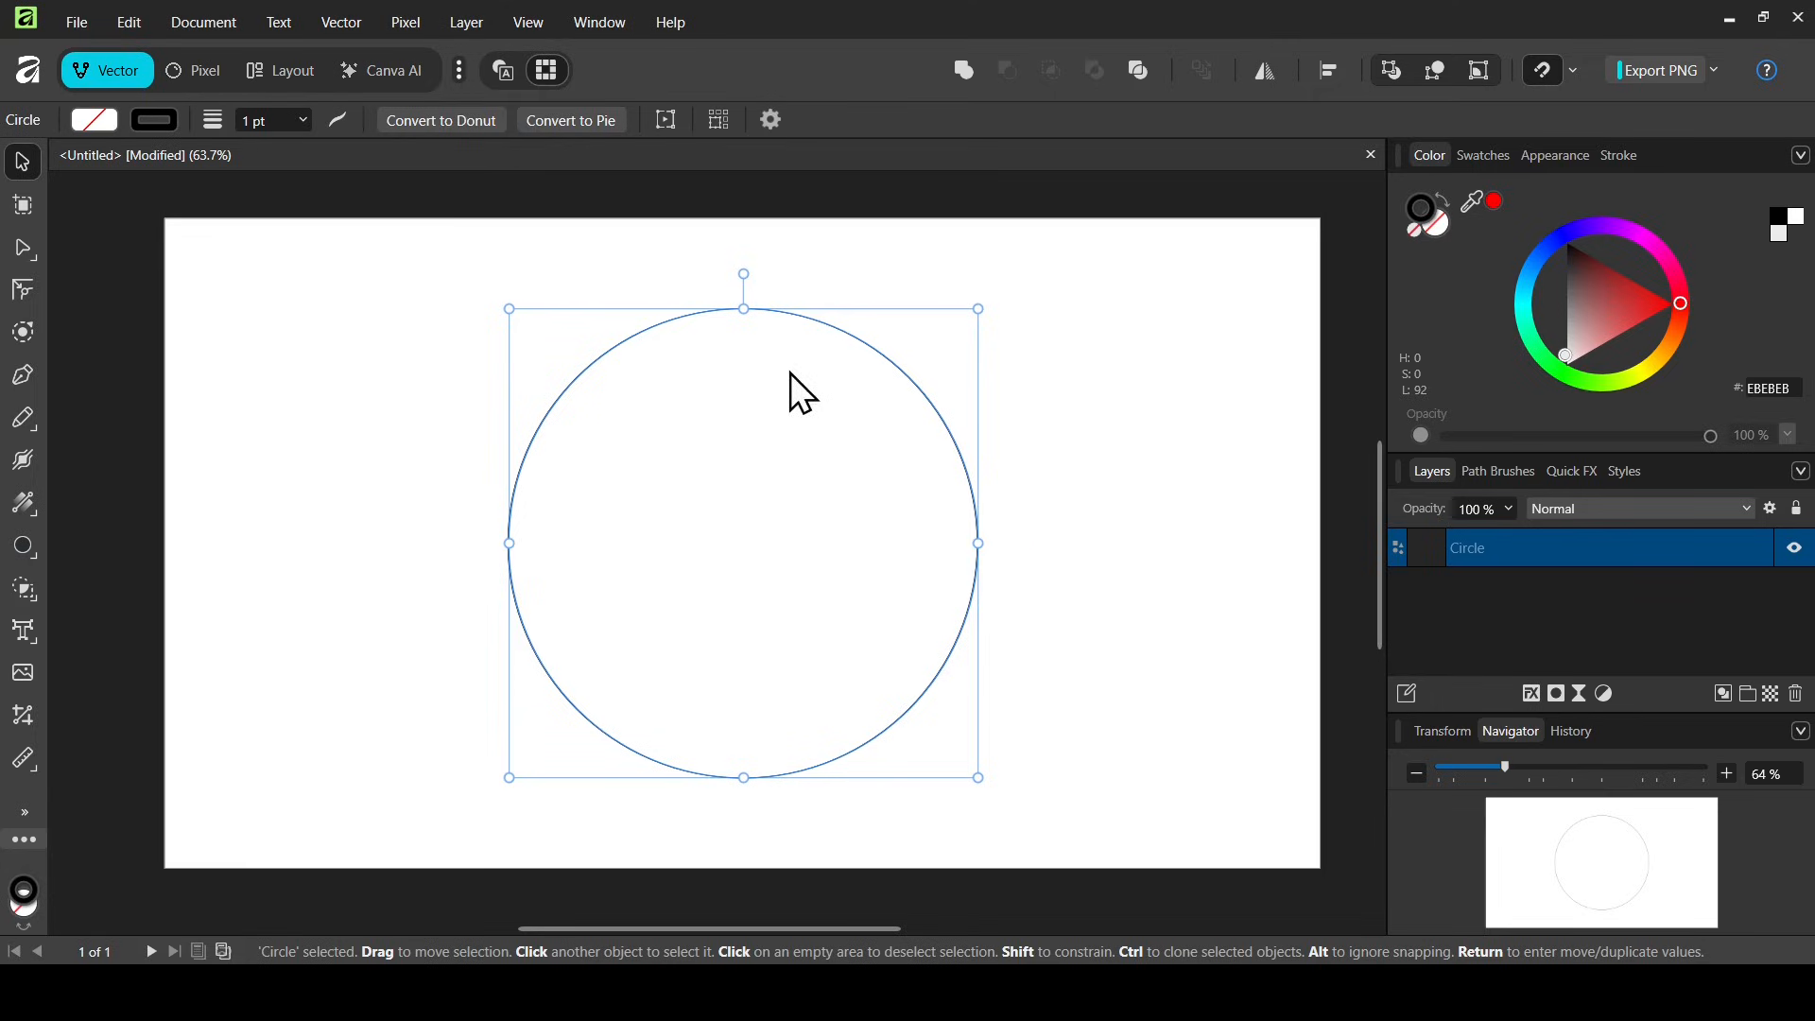
# Make a half-size duplicate of the circle touching its top, with the duplicate's transform origin at the large circle's centre.
pyautogui.hotkey('ctrl', 'j')
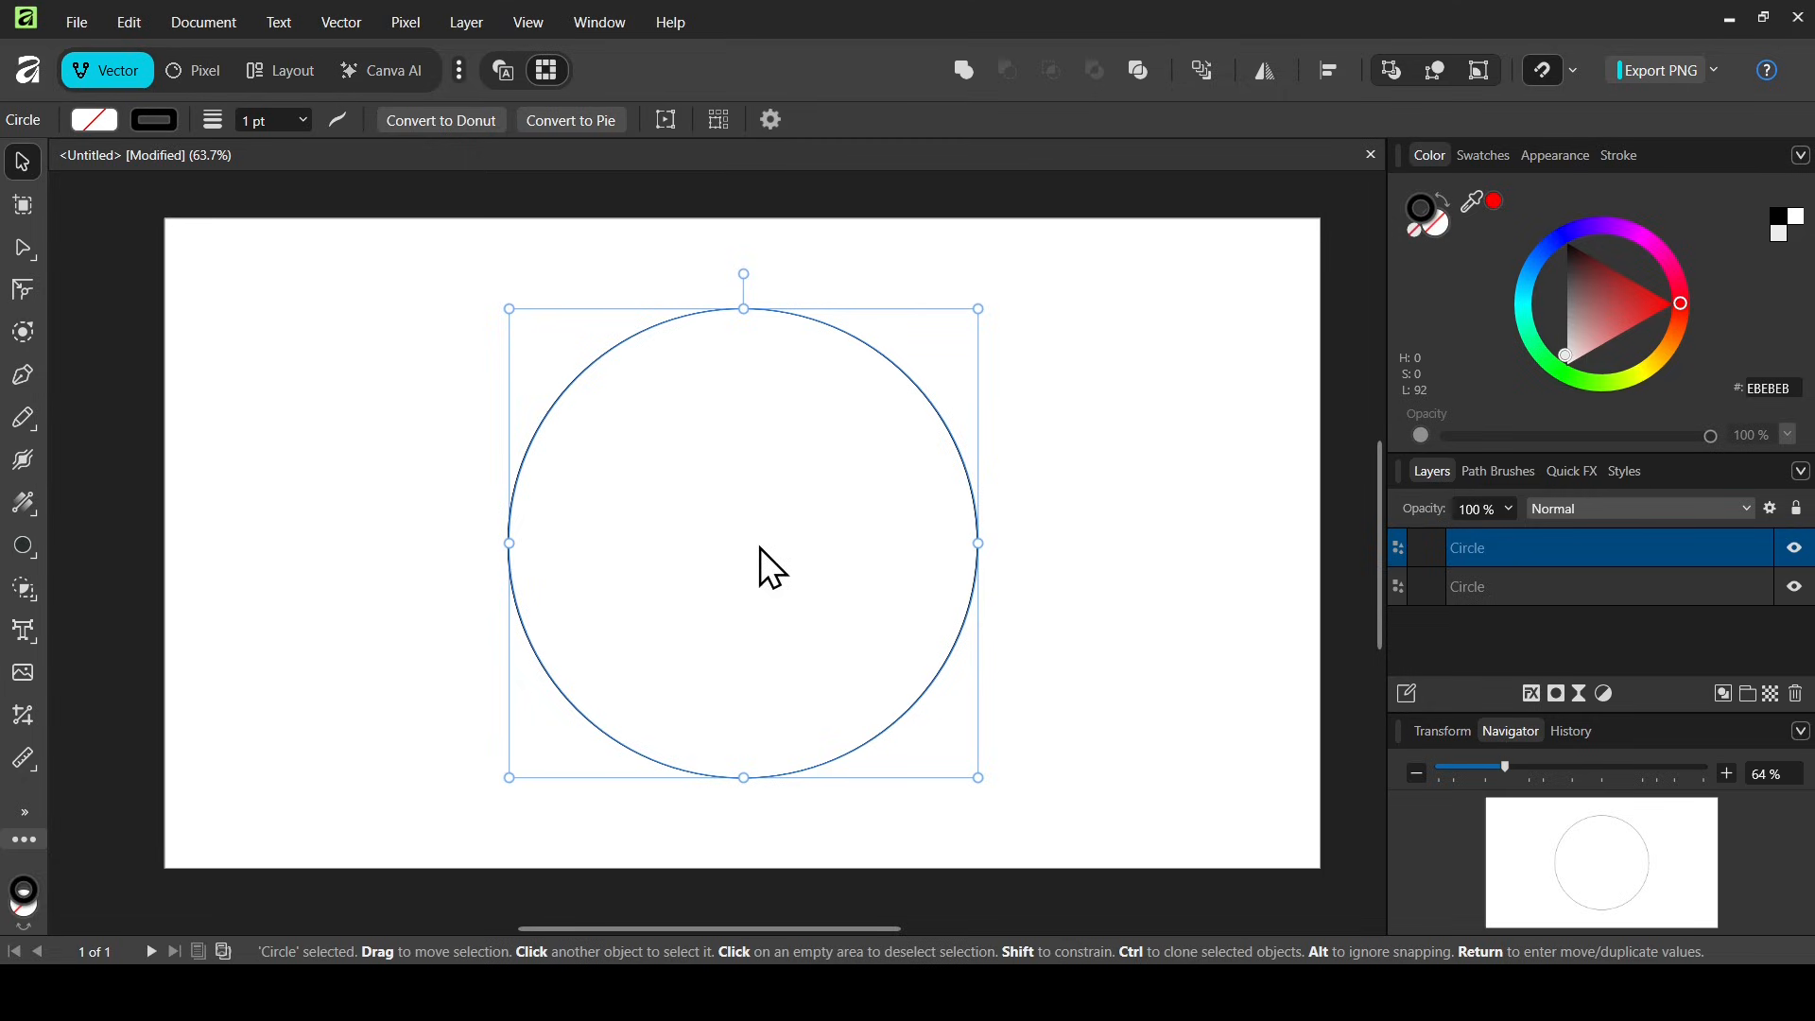
pyautogui.moveTo(744, 777); pyautogui.dragTo(743, 544)
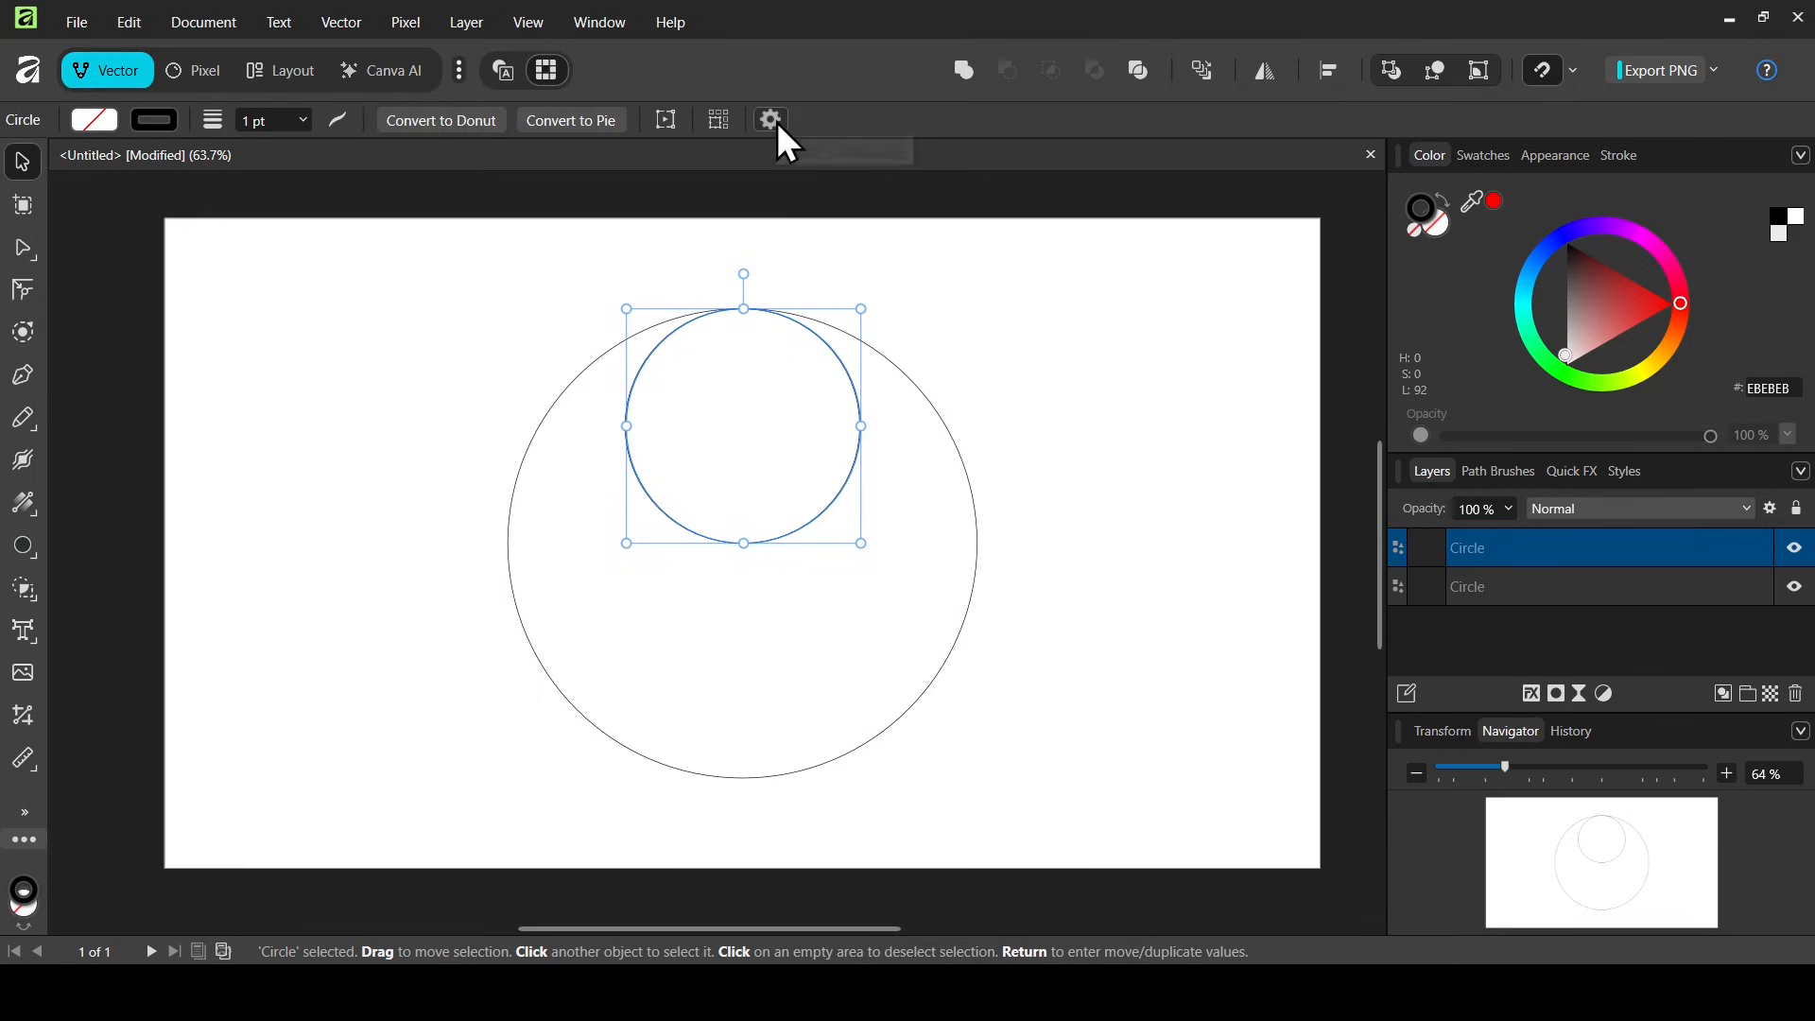
pyautogui.click(773, 120)
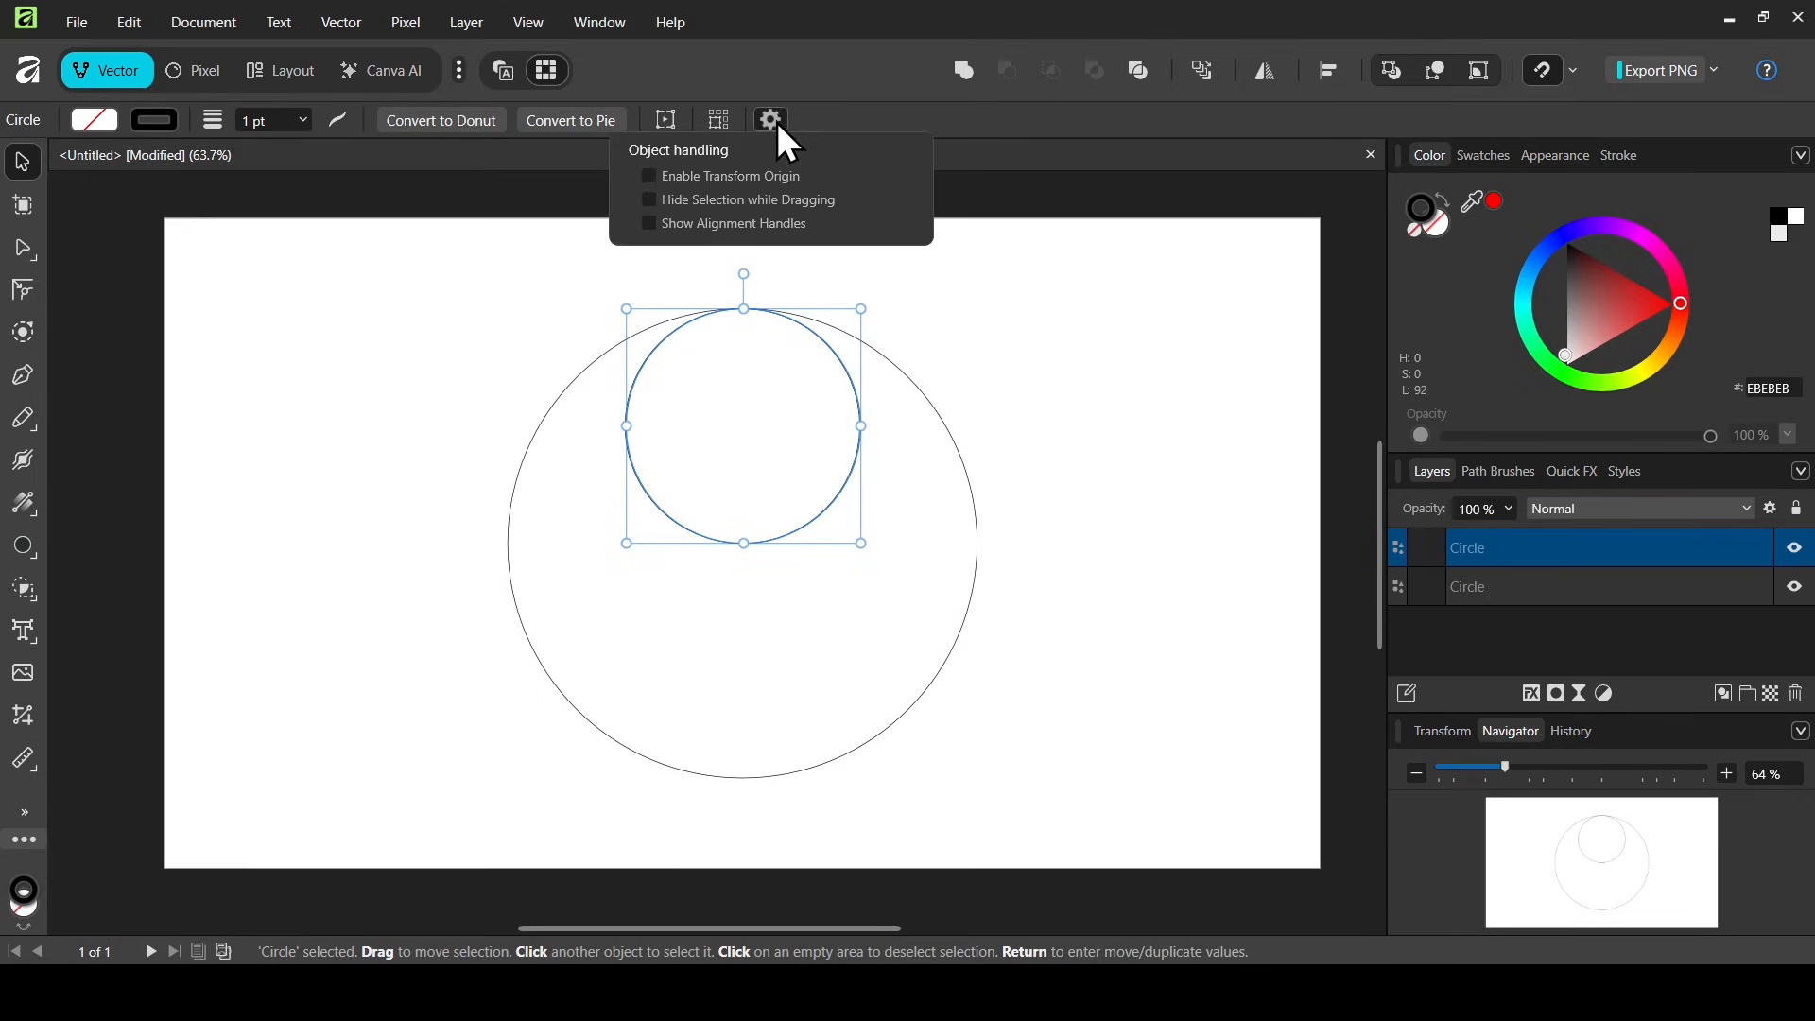
pyautogui.click(756, 180)
pyautogui.moveTo(745, 426); pyautogui.dragTo(744, 544)
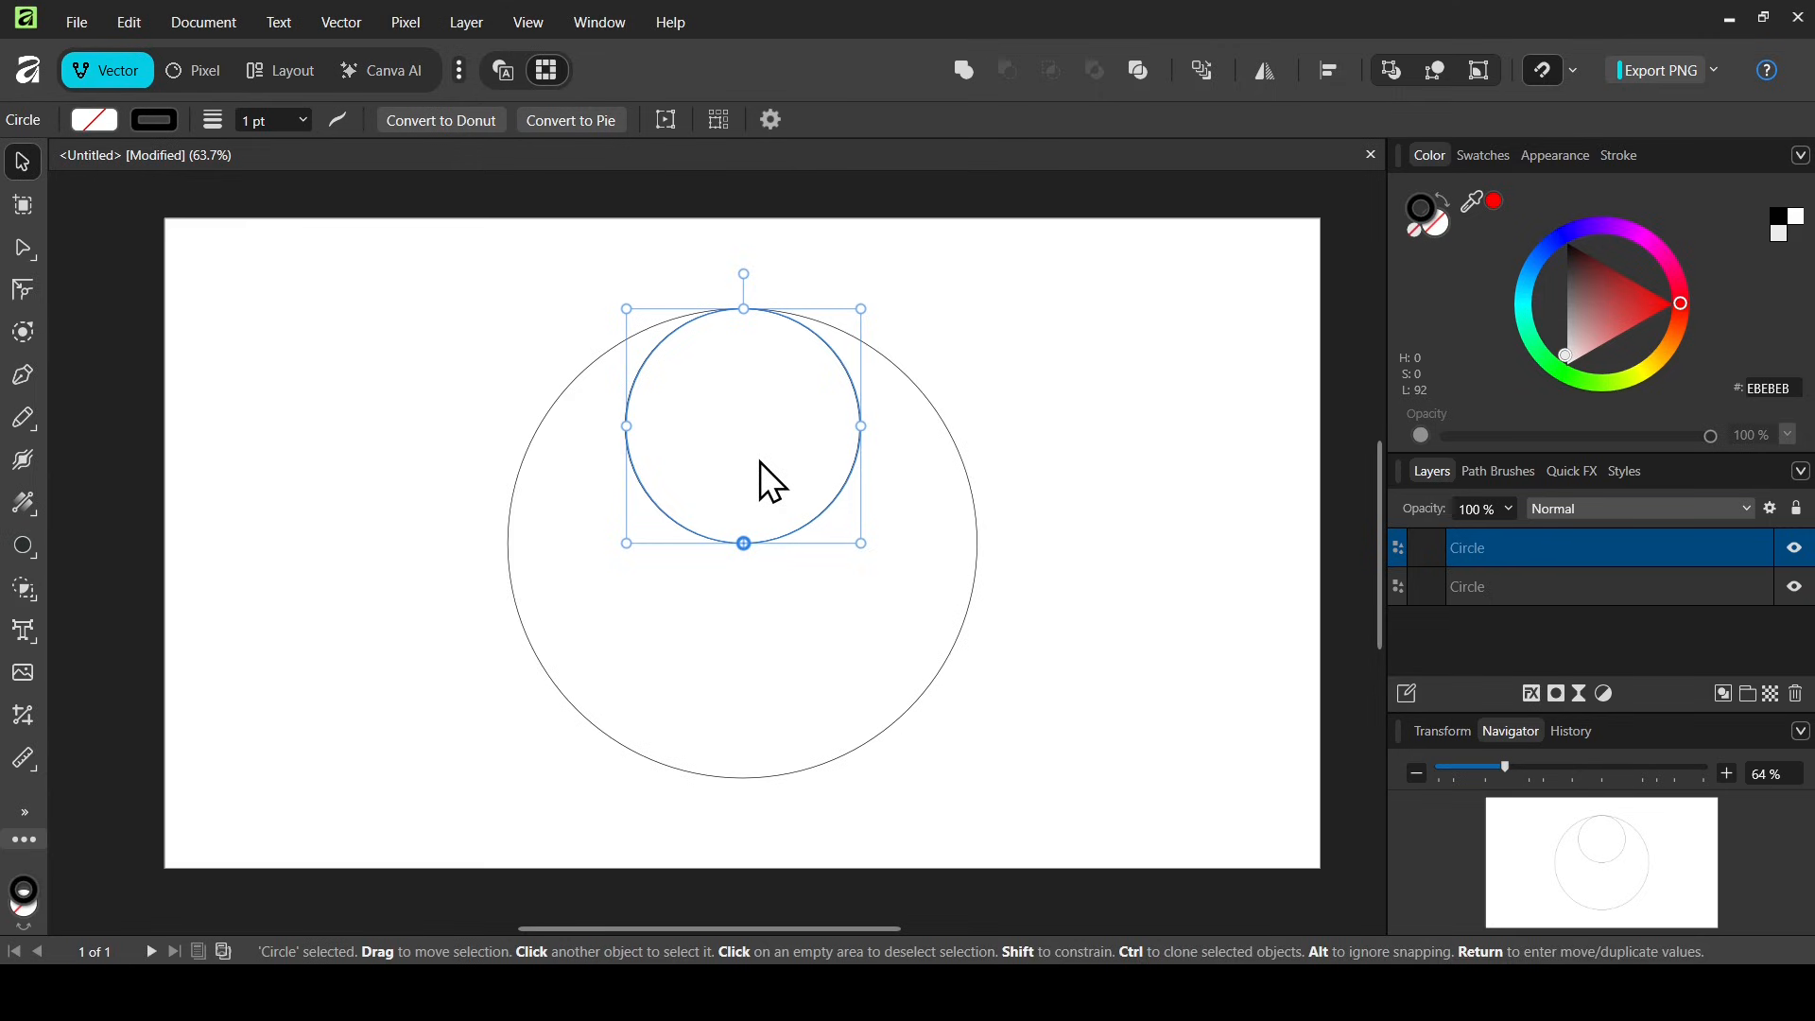
# Make 5 duplicates of the small circle, each rotated by 60° around the transform origin.
pyautogui.press('Return')
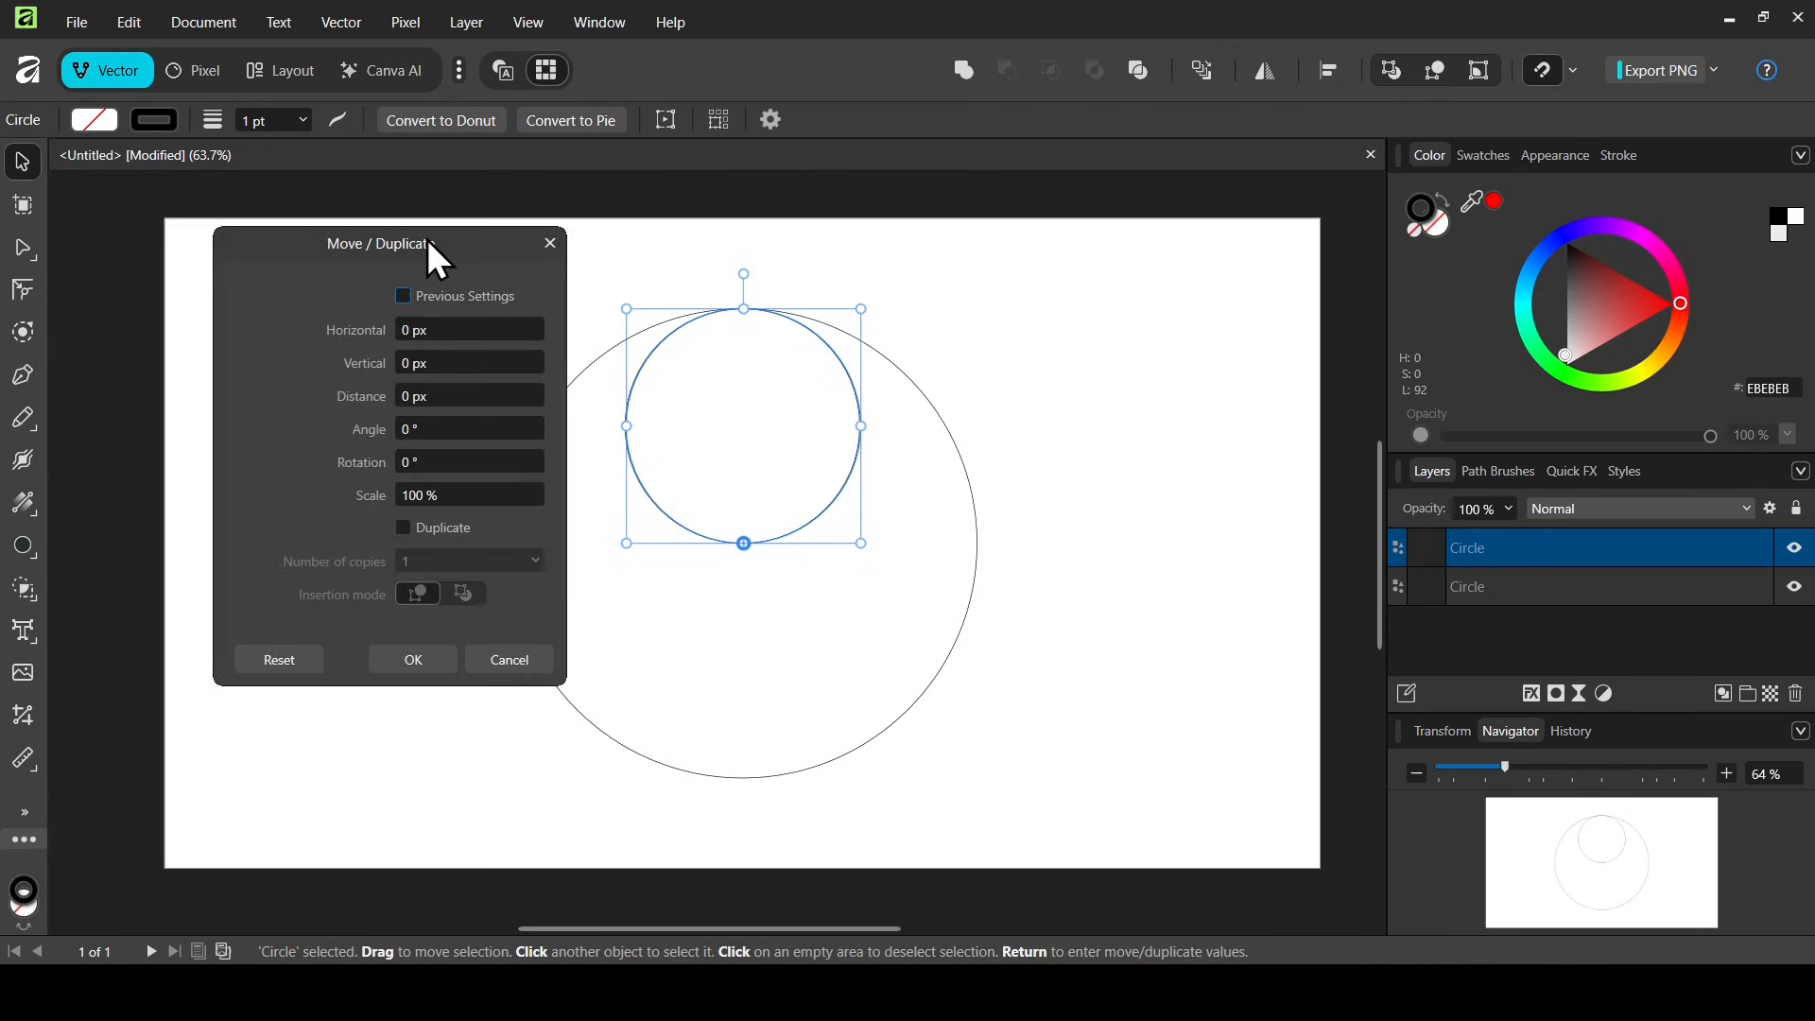
pyautogui.click(450, 534)
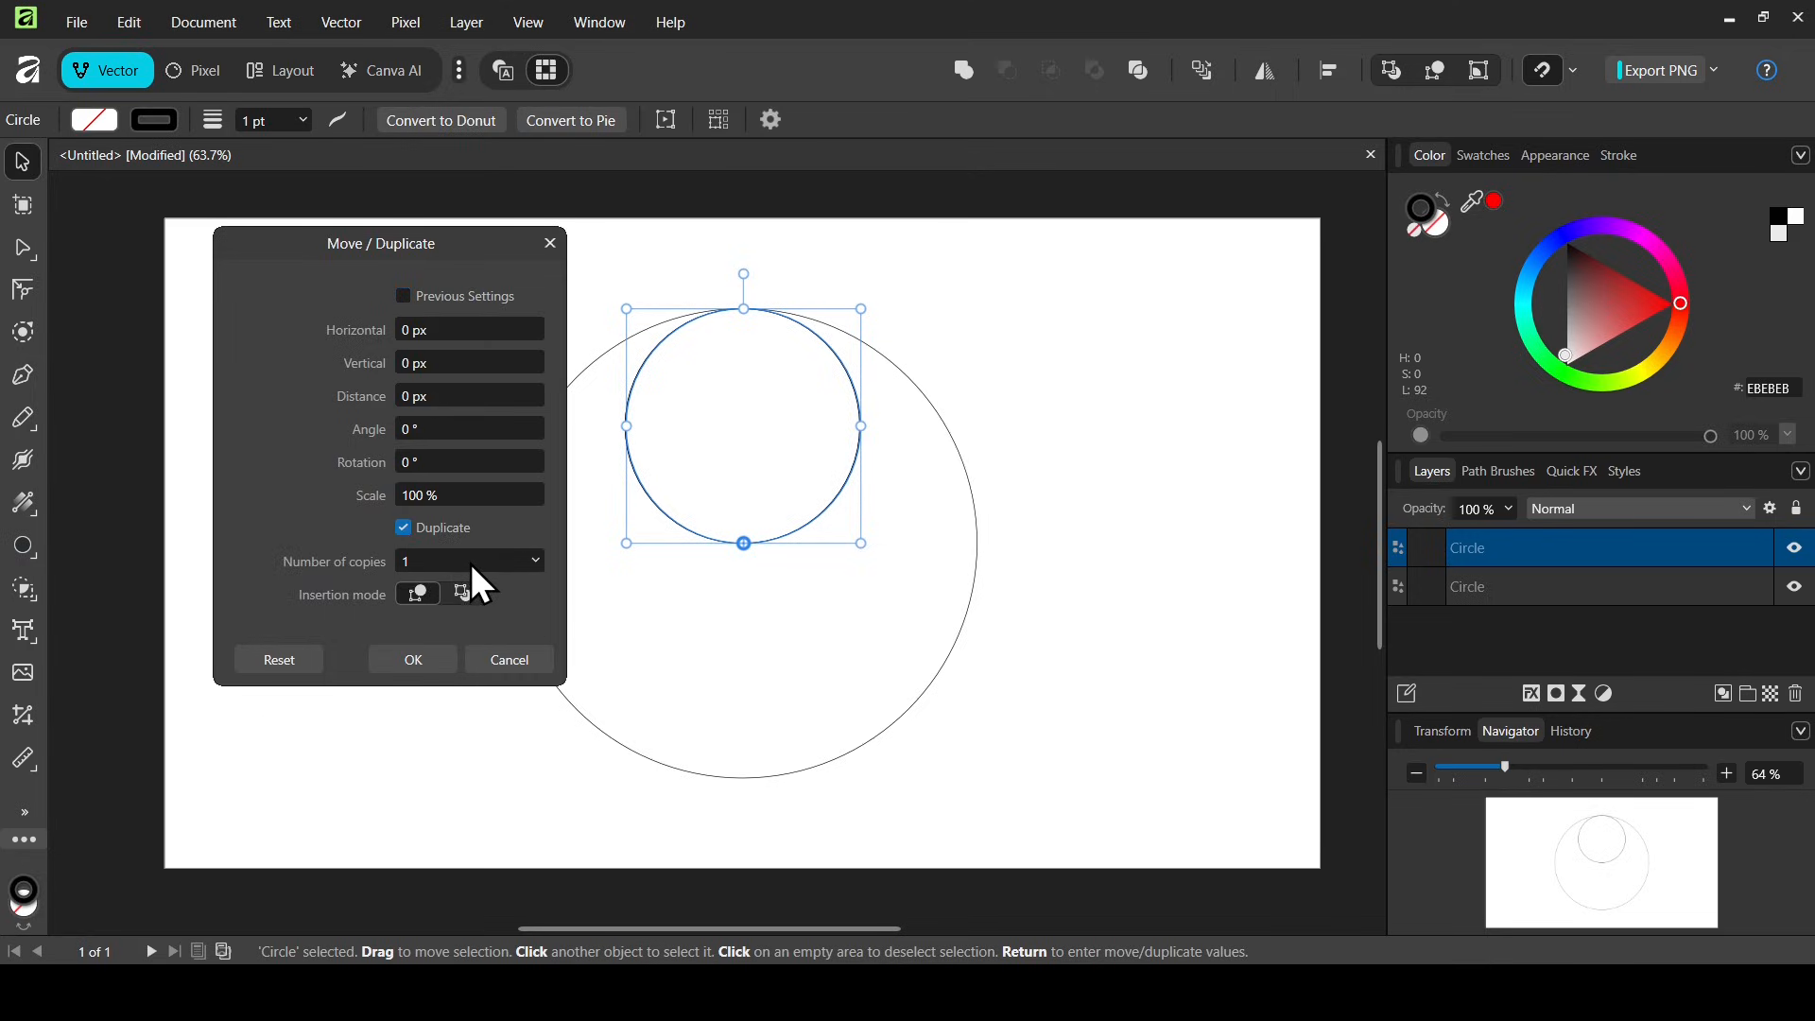
pyautogui.click(463, 562)
pyautogui.write('5')
pyautogui.click(457, 462)
pyautogui.write('60')
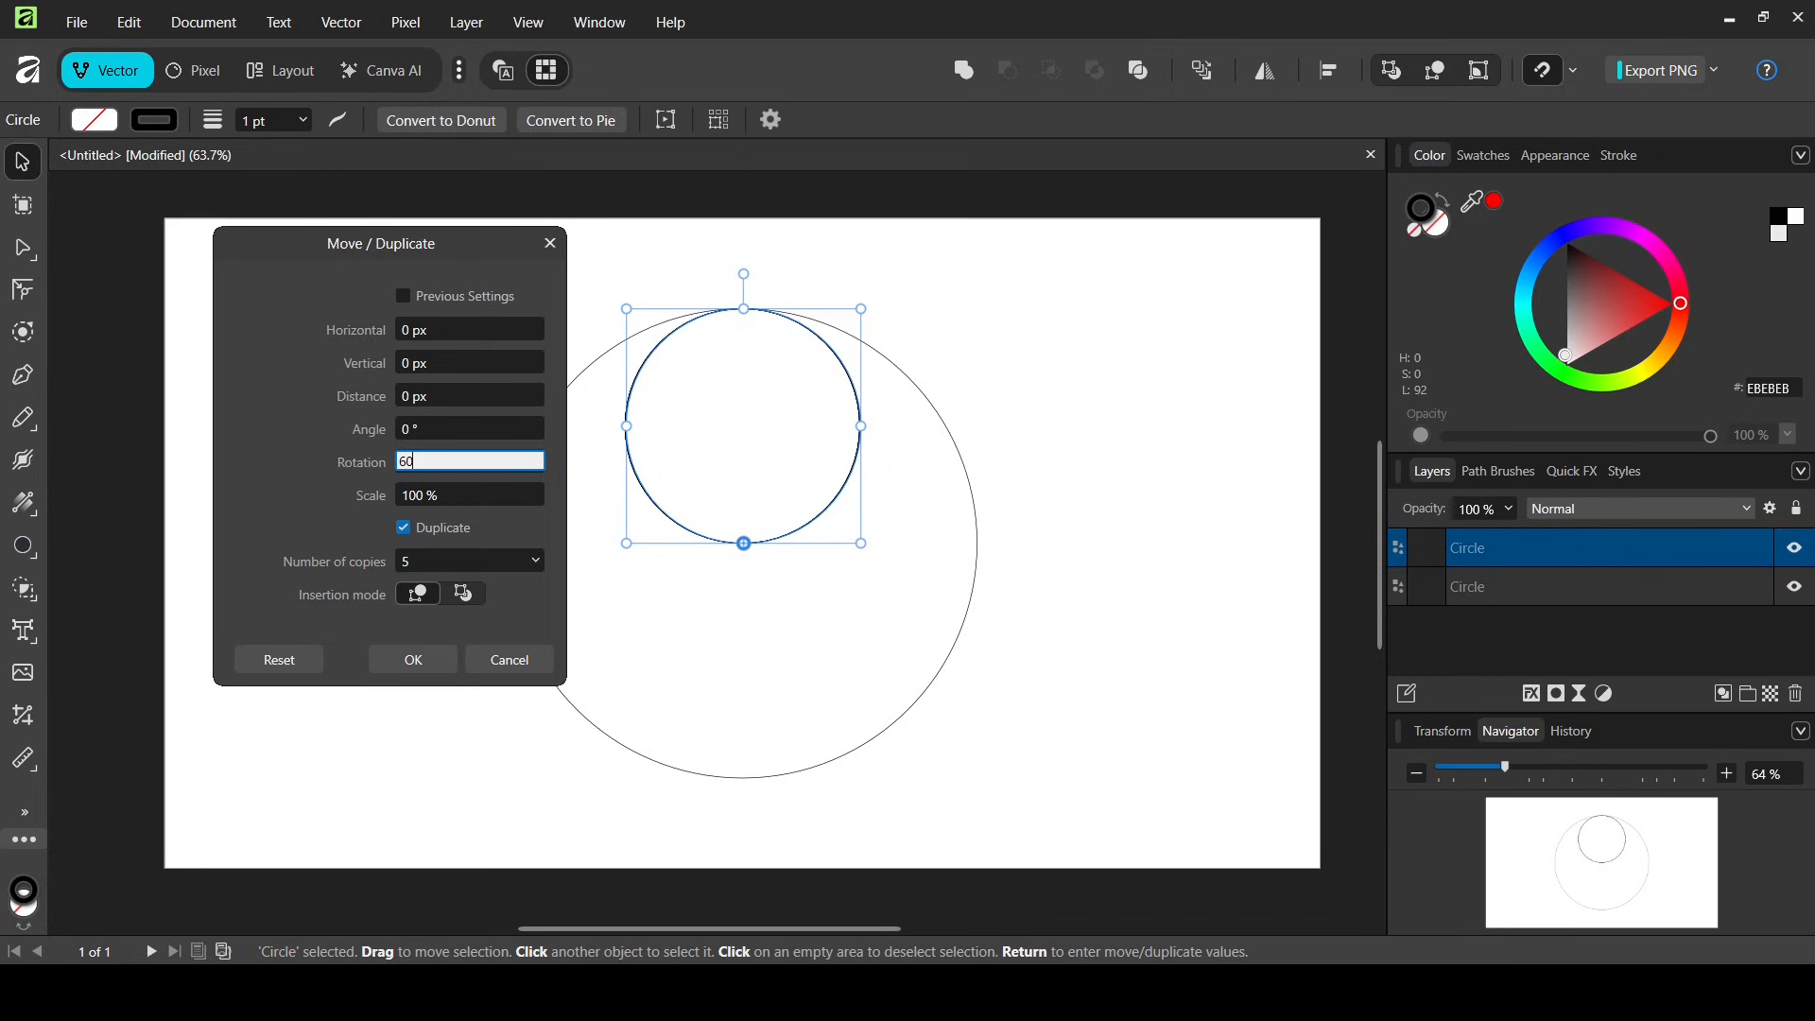
pyautogui.press('Return')
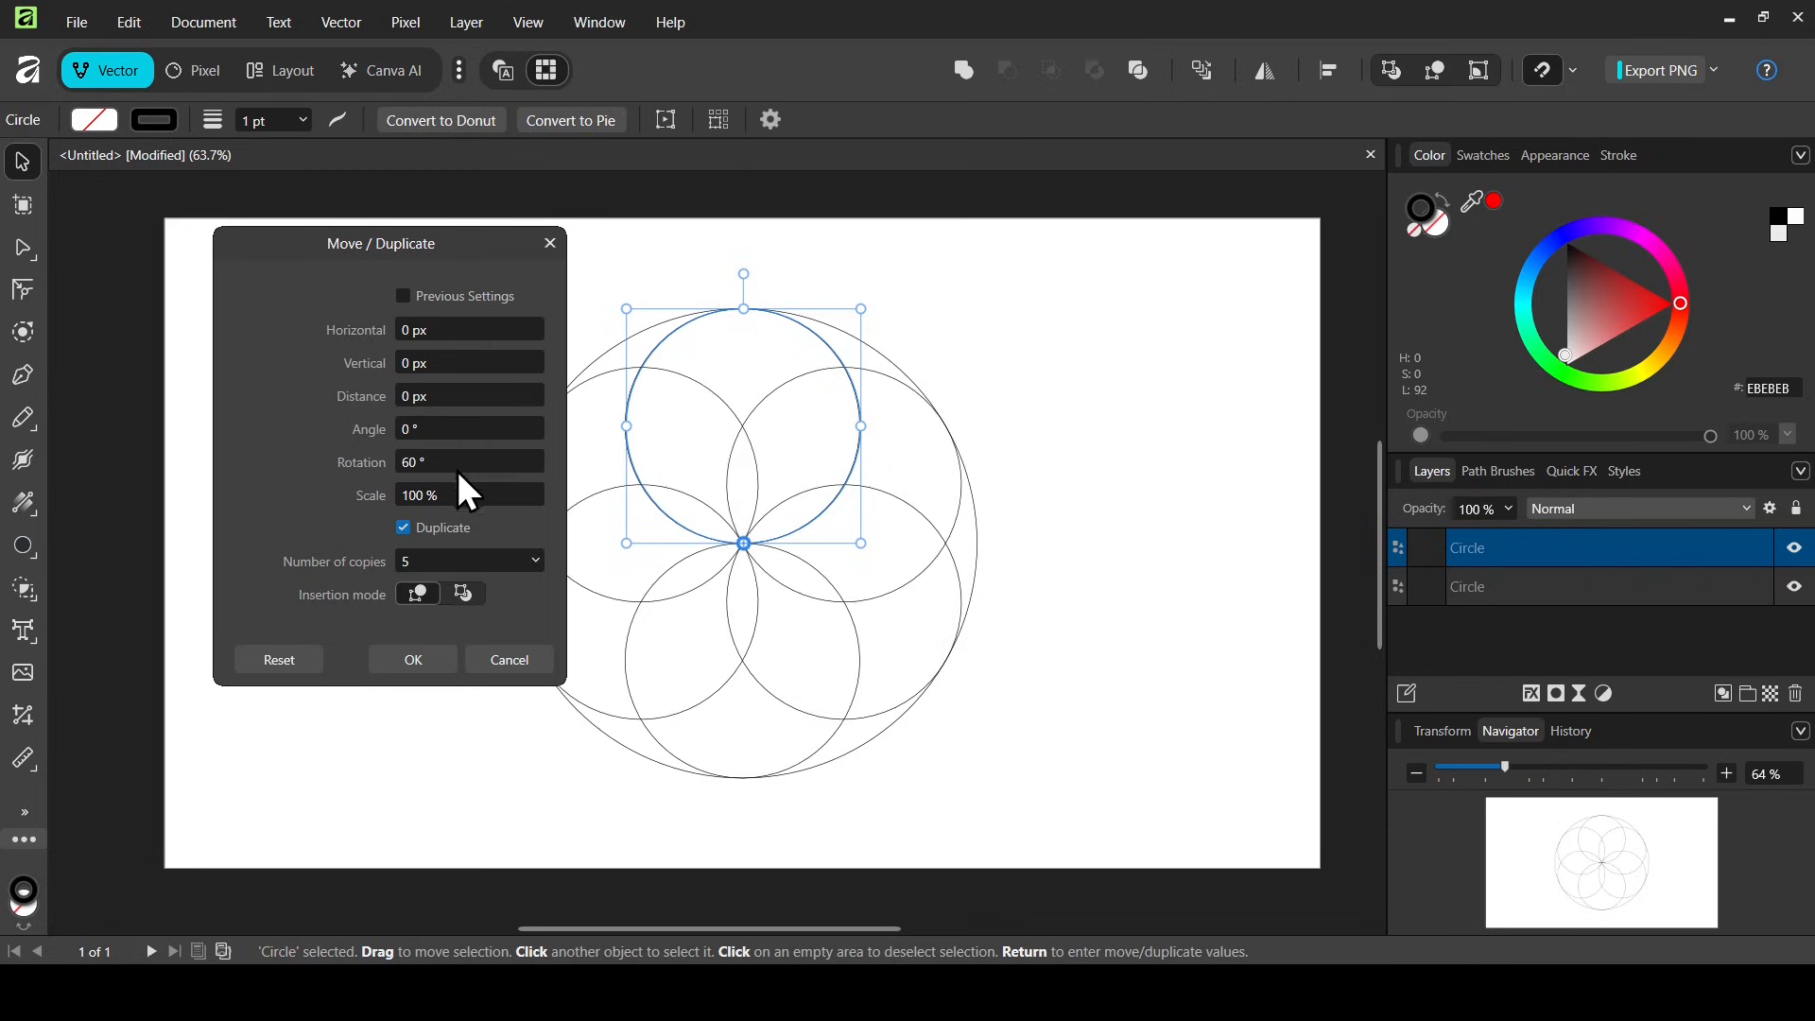
pyautogui.click(423, 661)
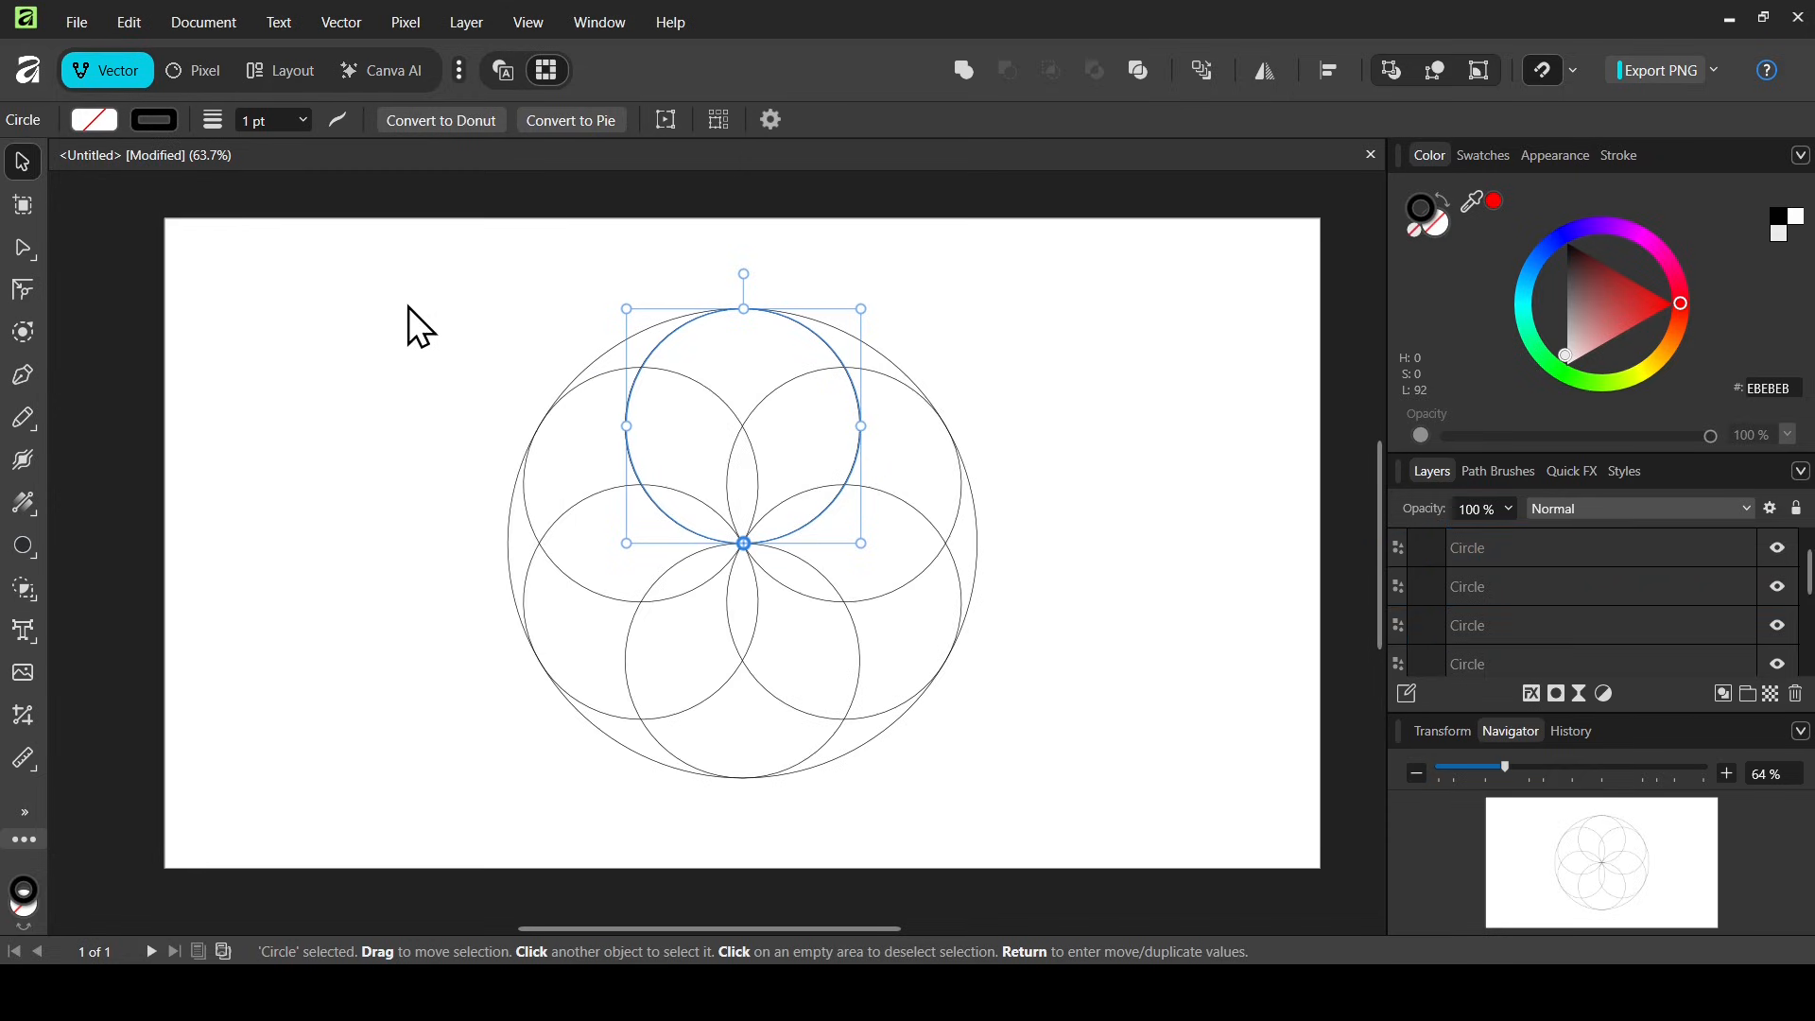
pyautogui.moveTo(385, 267); pyautogui.dragTo(1078, 825)
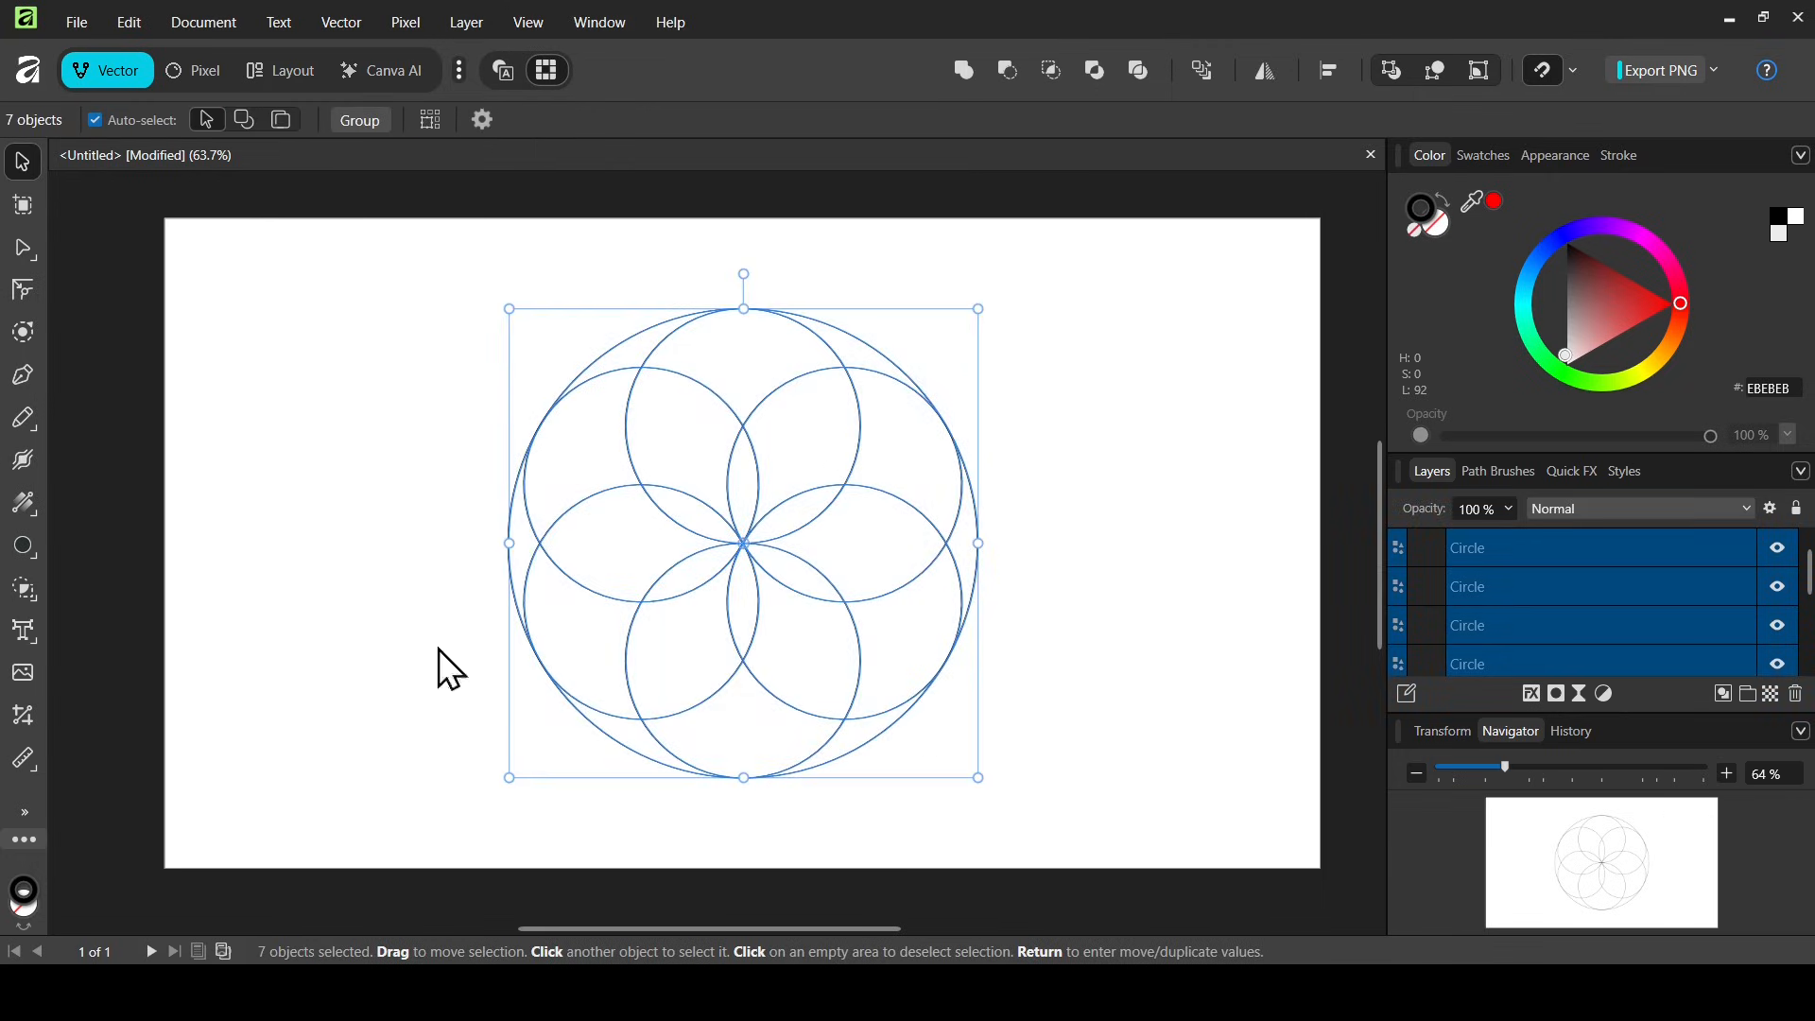
pyautogui.click(25, 588)
pyautogui.click(164, 586)
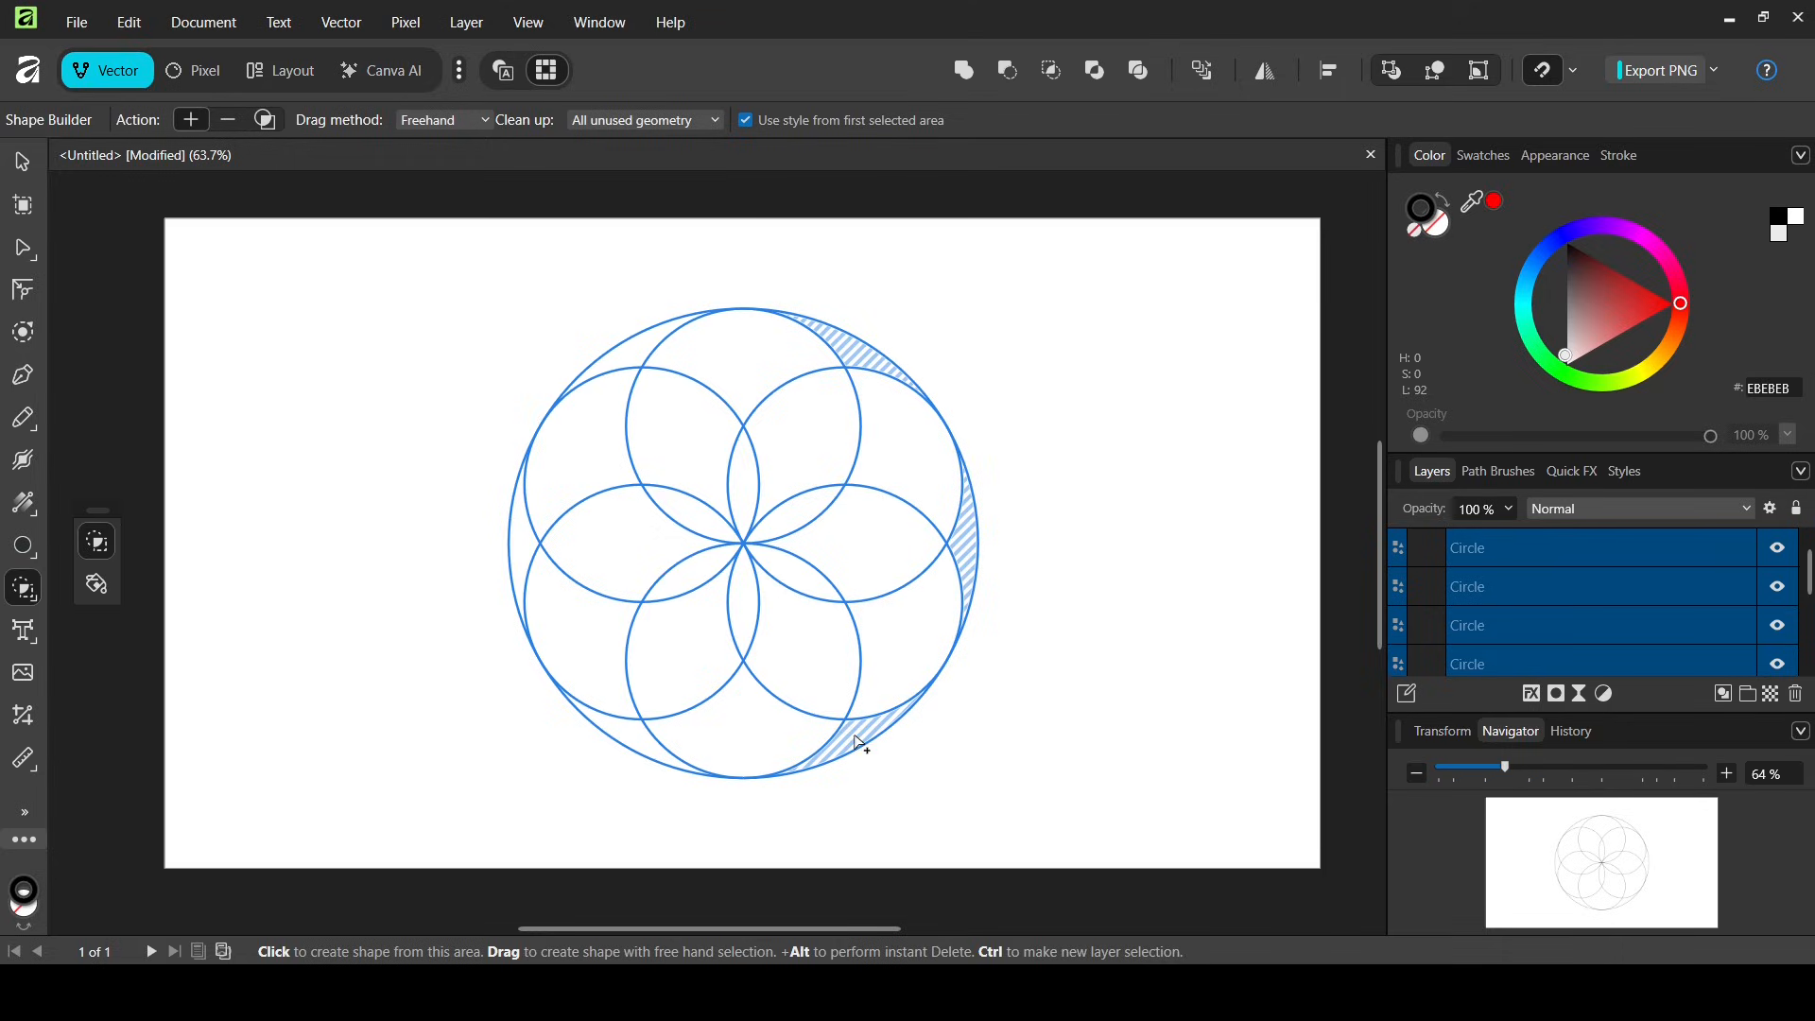
pyautogui.click(21, 165)
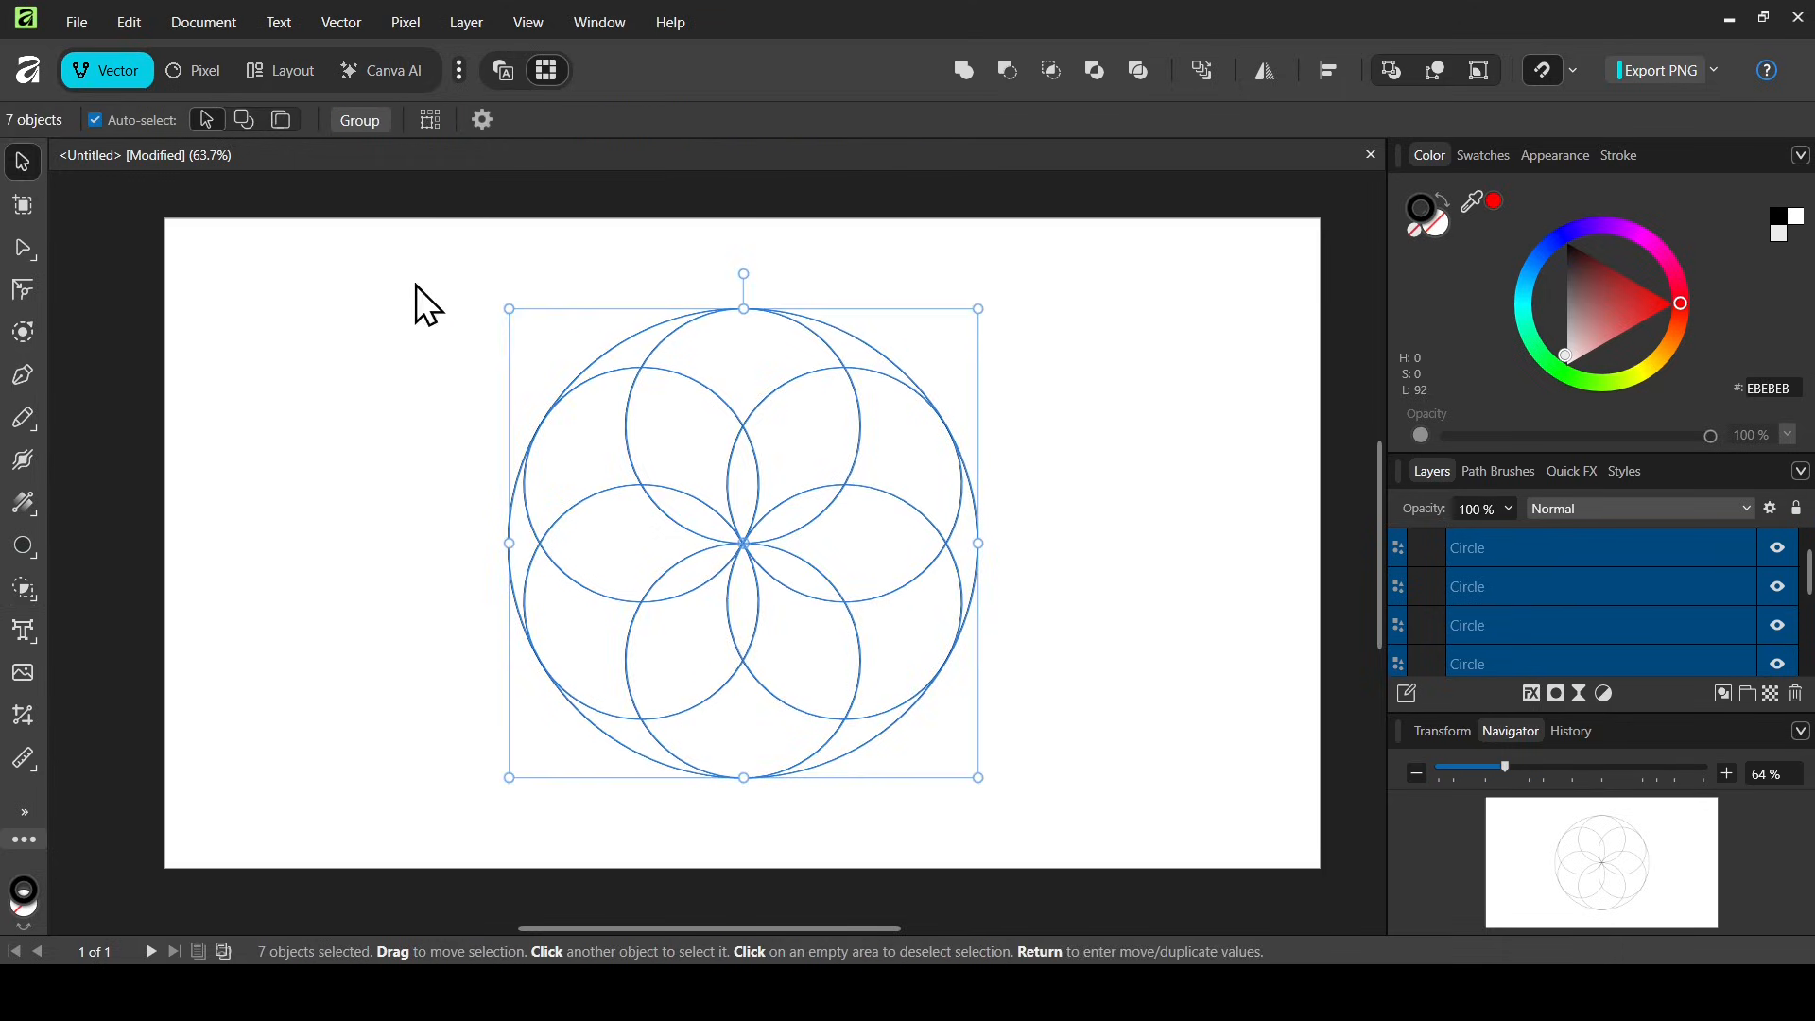
pyautogui.click(436, 359)
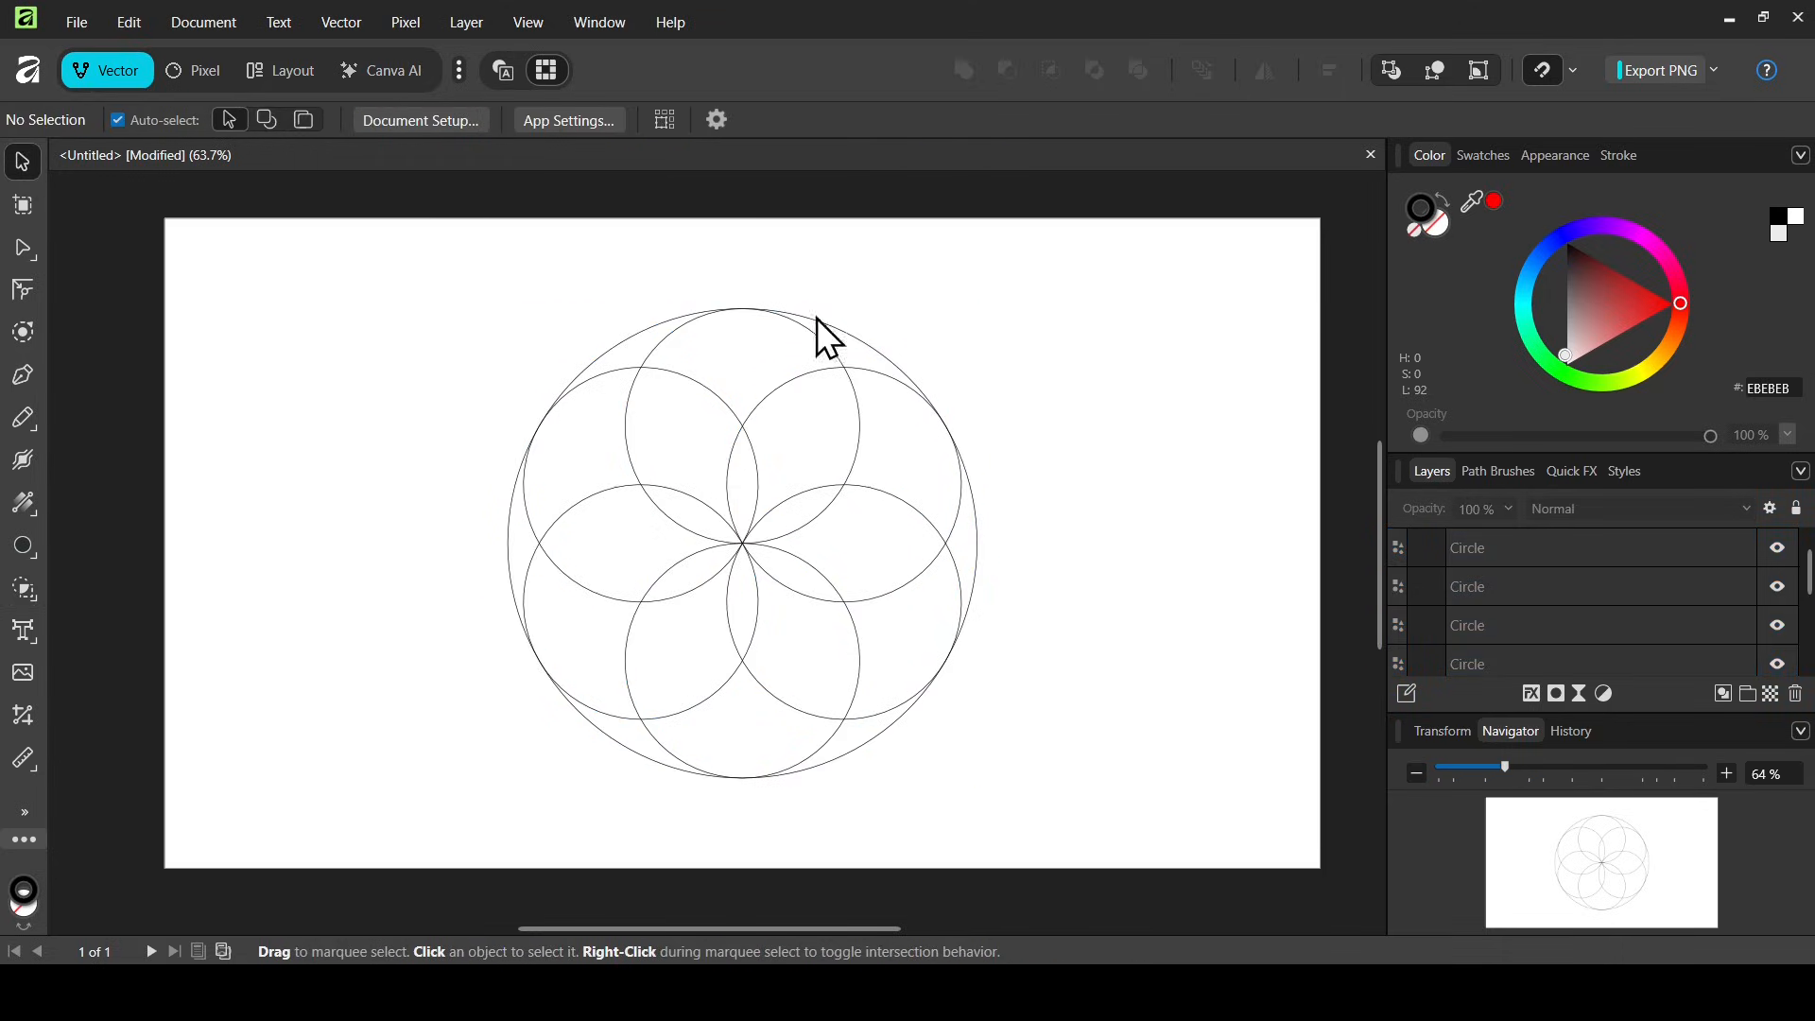
# With snapping off, shrink the large outer circle very slightly around its centre.
pyautogui.click(858, 342)
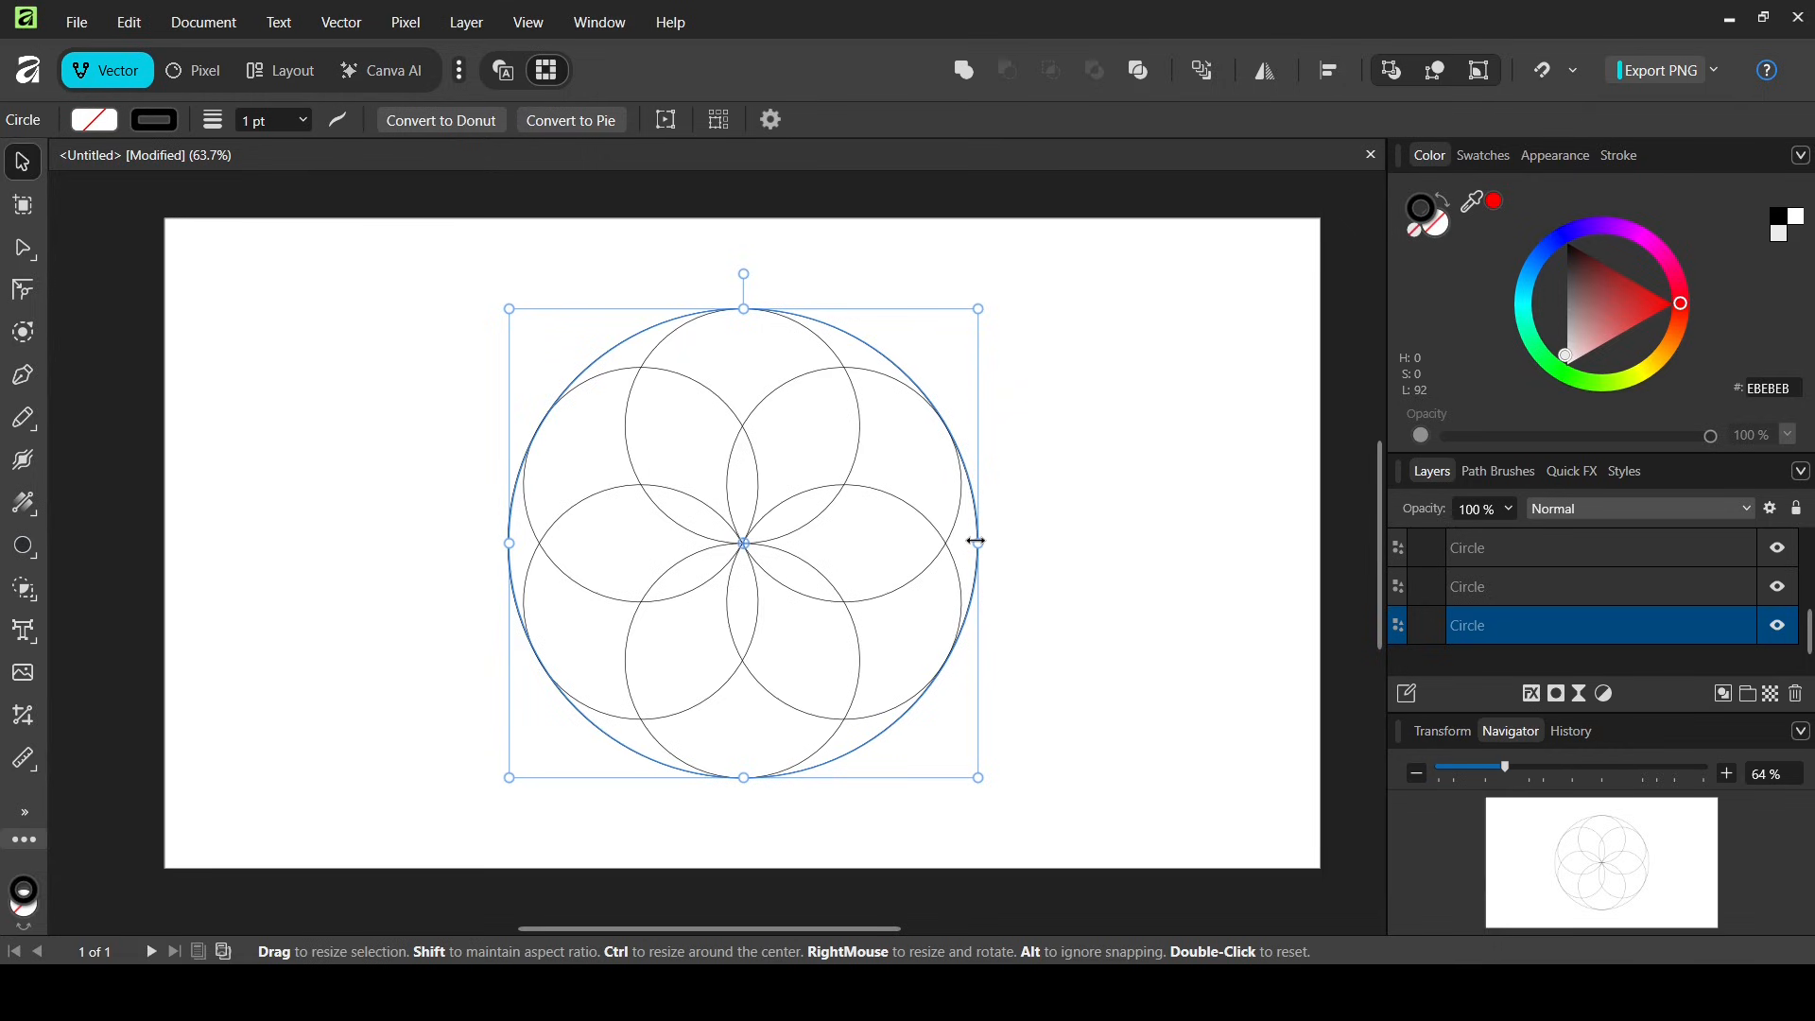
pyautogui.moveTo(977, 542); pyautogui.dragTo(976, 542)
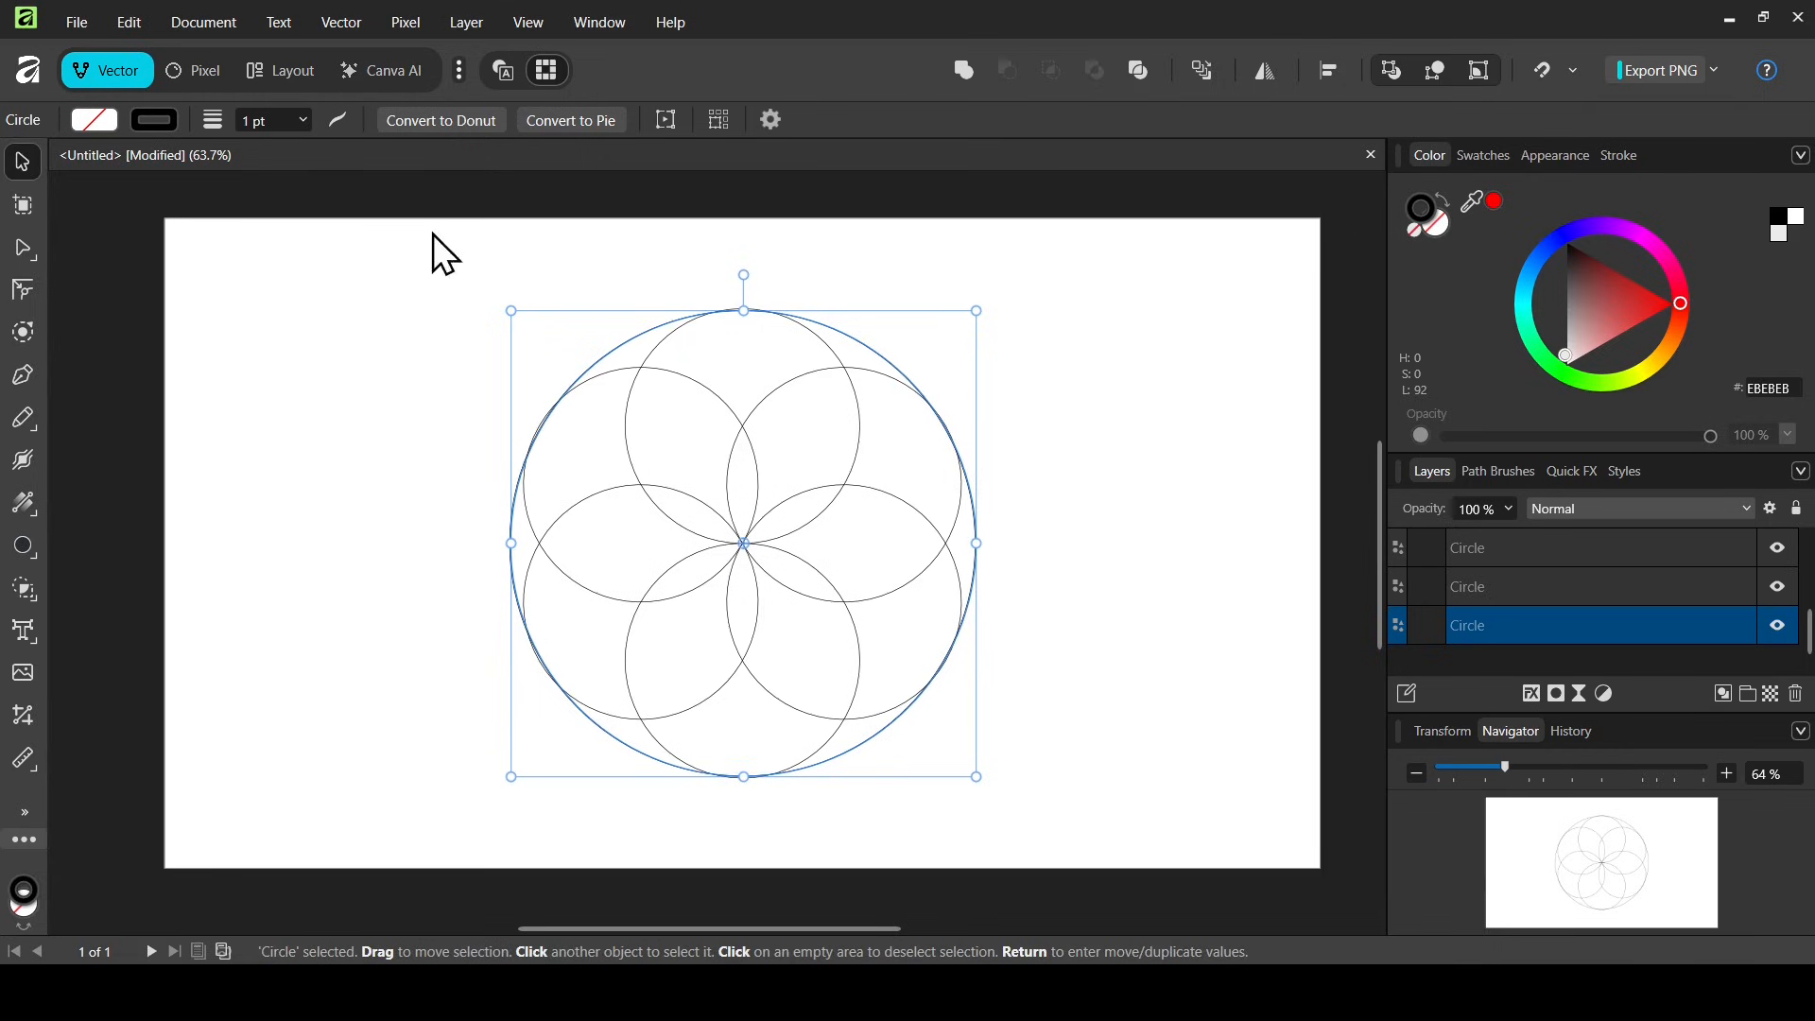
# Select all seven circles and merge the upper-right petal regions with the adjoining outer sliver using the Shape Builder.
pyautogui.moveTo(408, 263); pyautogui.dragTo(1134, 802)
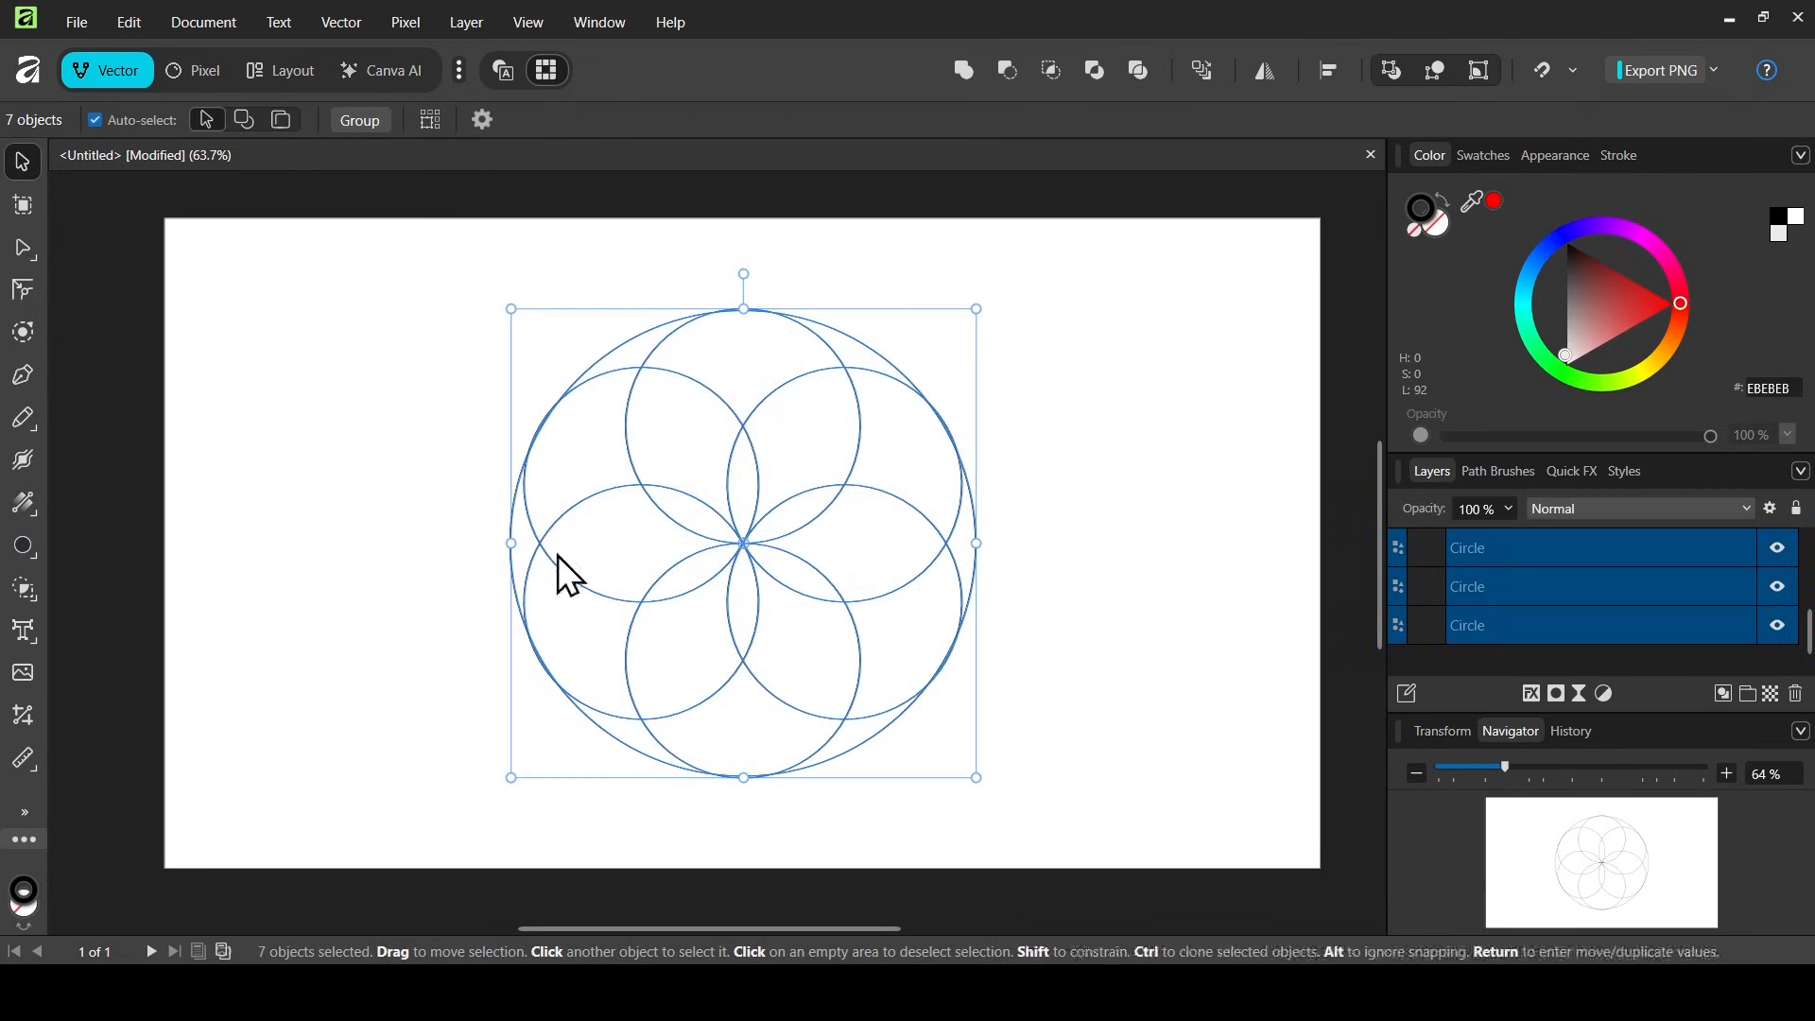
pyautogui.rightClick(32, 586)
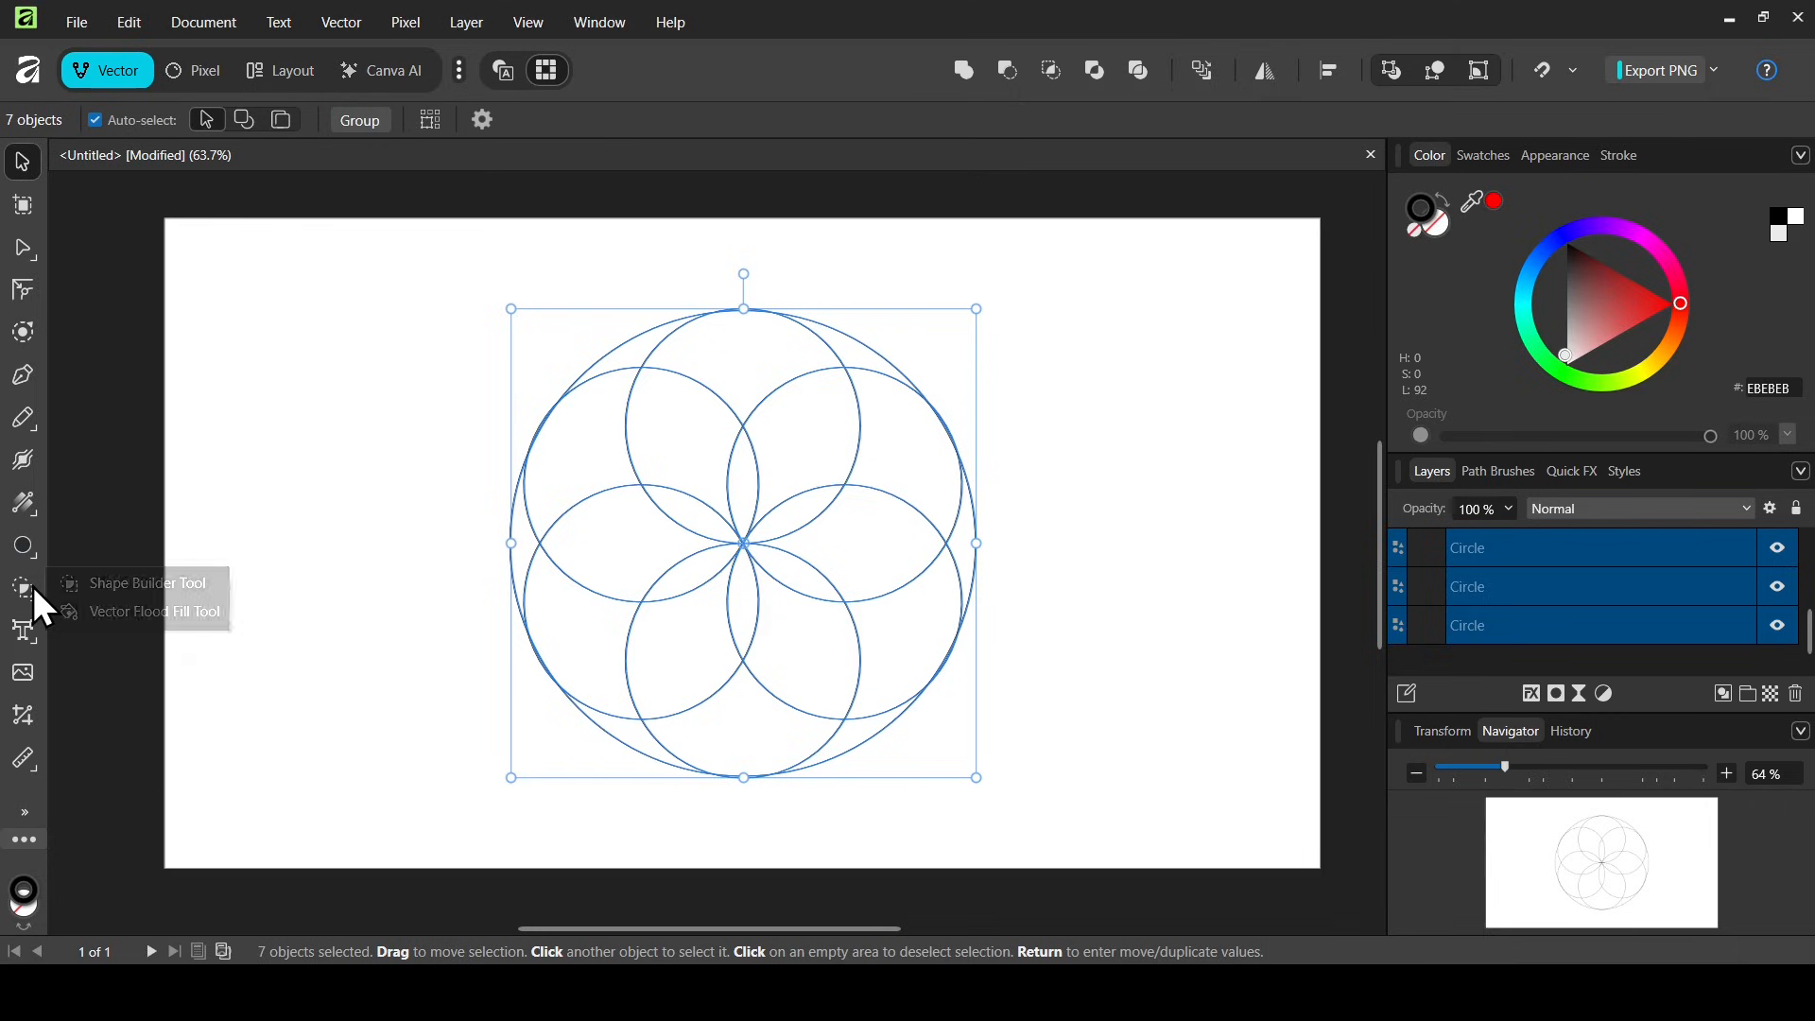
pyautogui.click(159, 582)
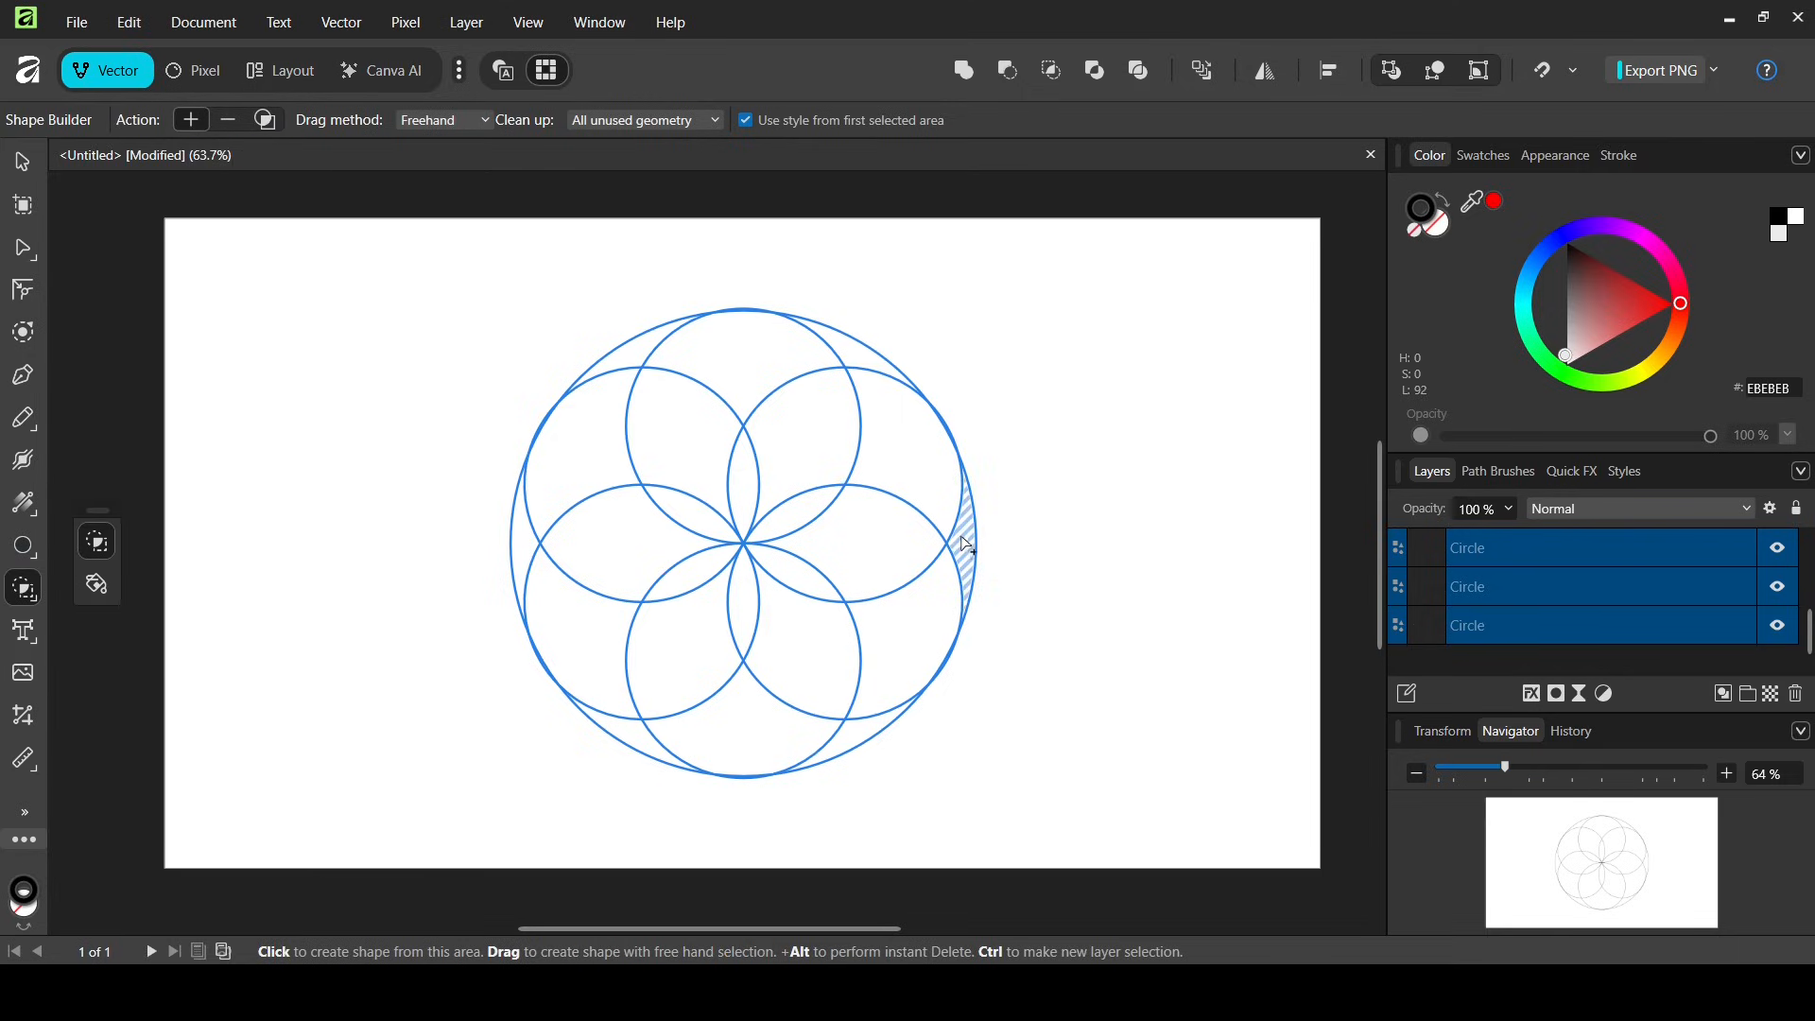
pyautogui.moveTo(805, 462)
pyautogui.mouseDown()
pyautogui.moveTo(884, 437)
pyautogui.moveTo(962, 547)
pyautogui.mouseUp()
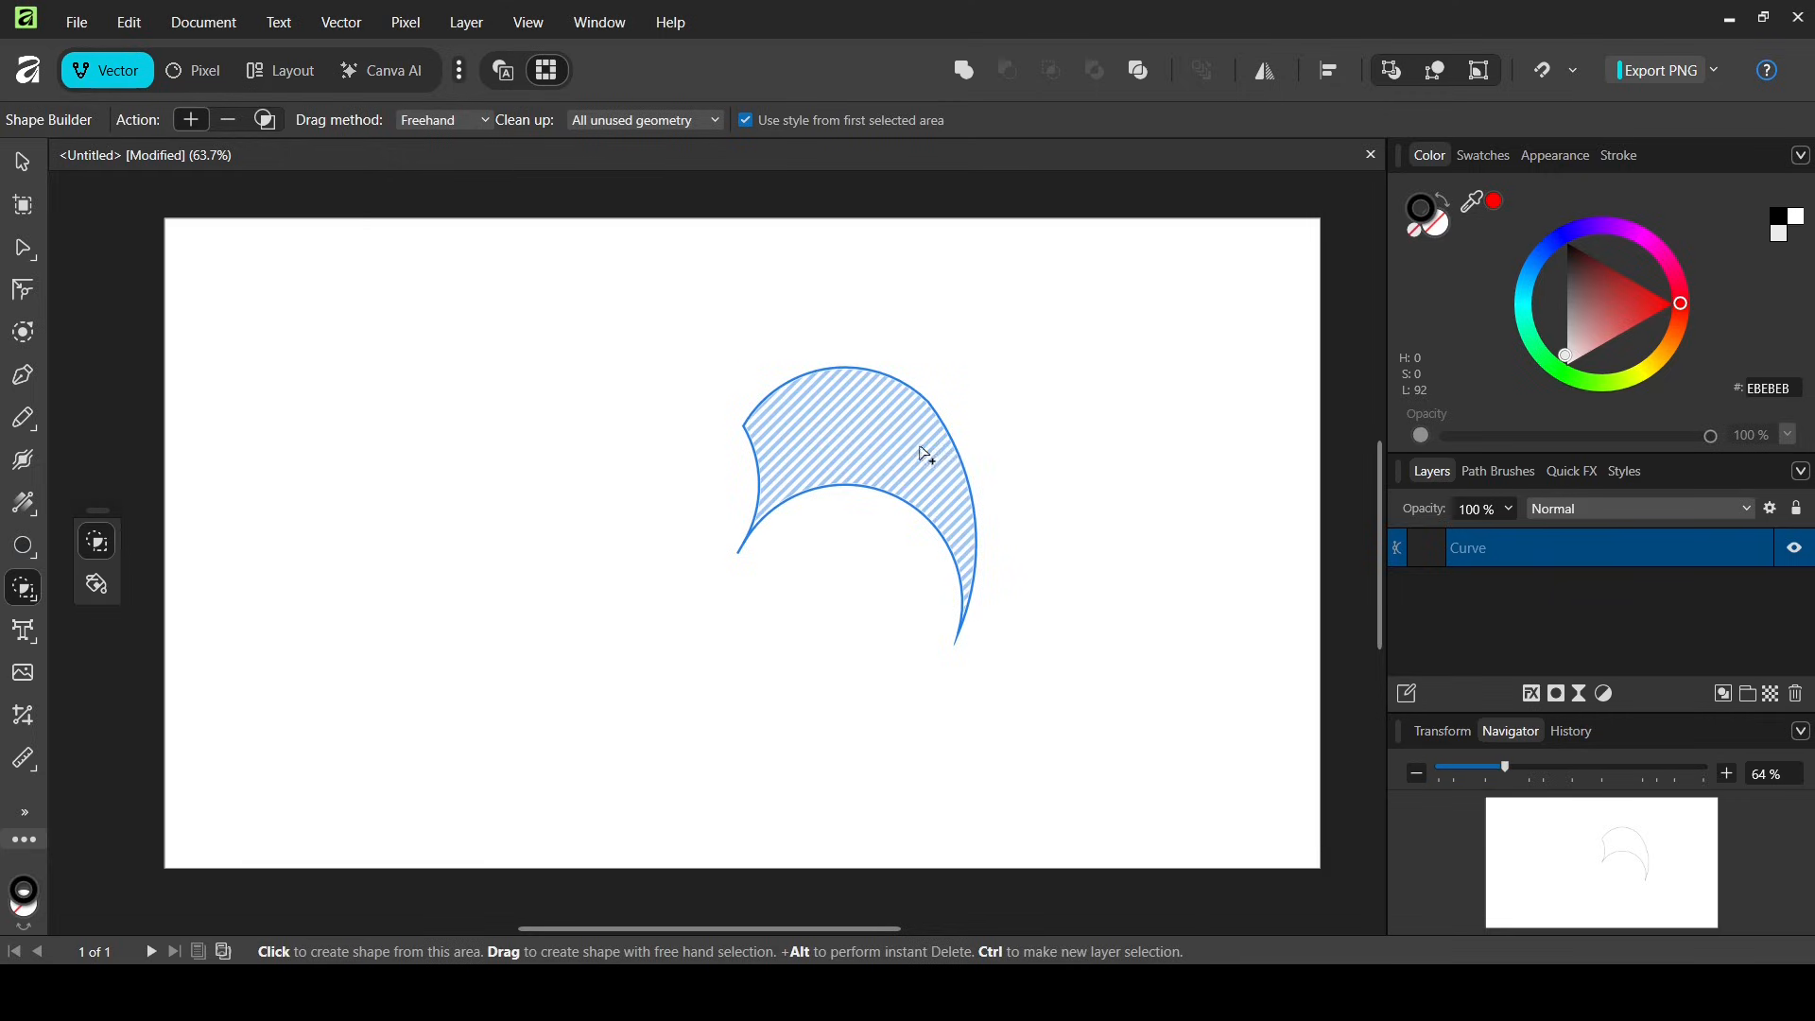
# Apply a linear gradient fill to the curved petal shape.
pyautogui.click(34, 505)
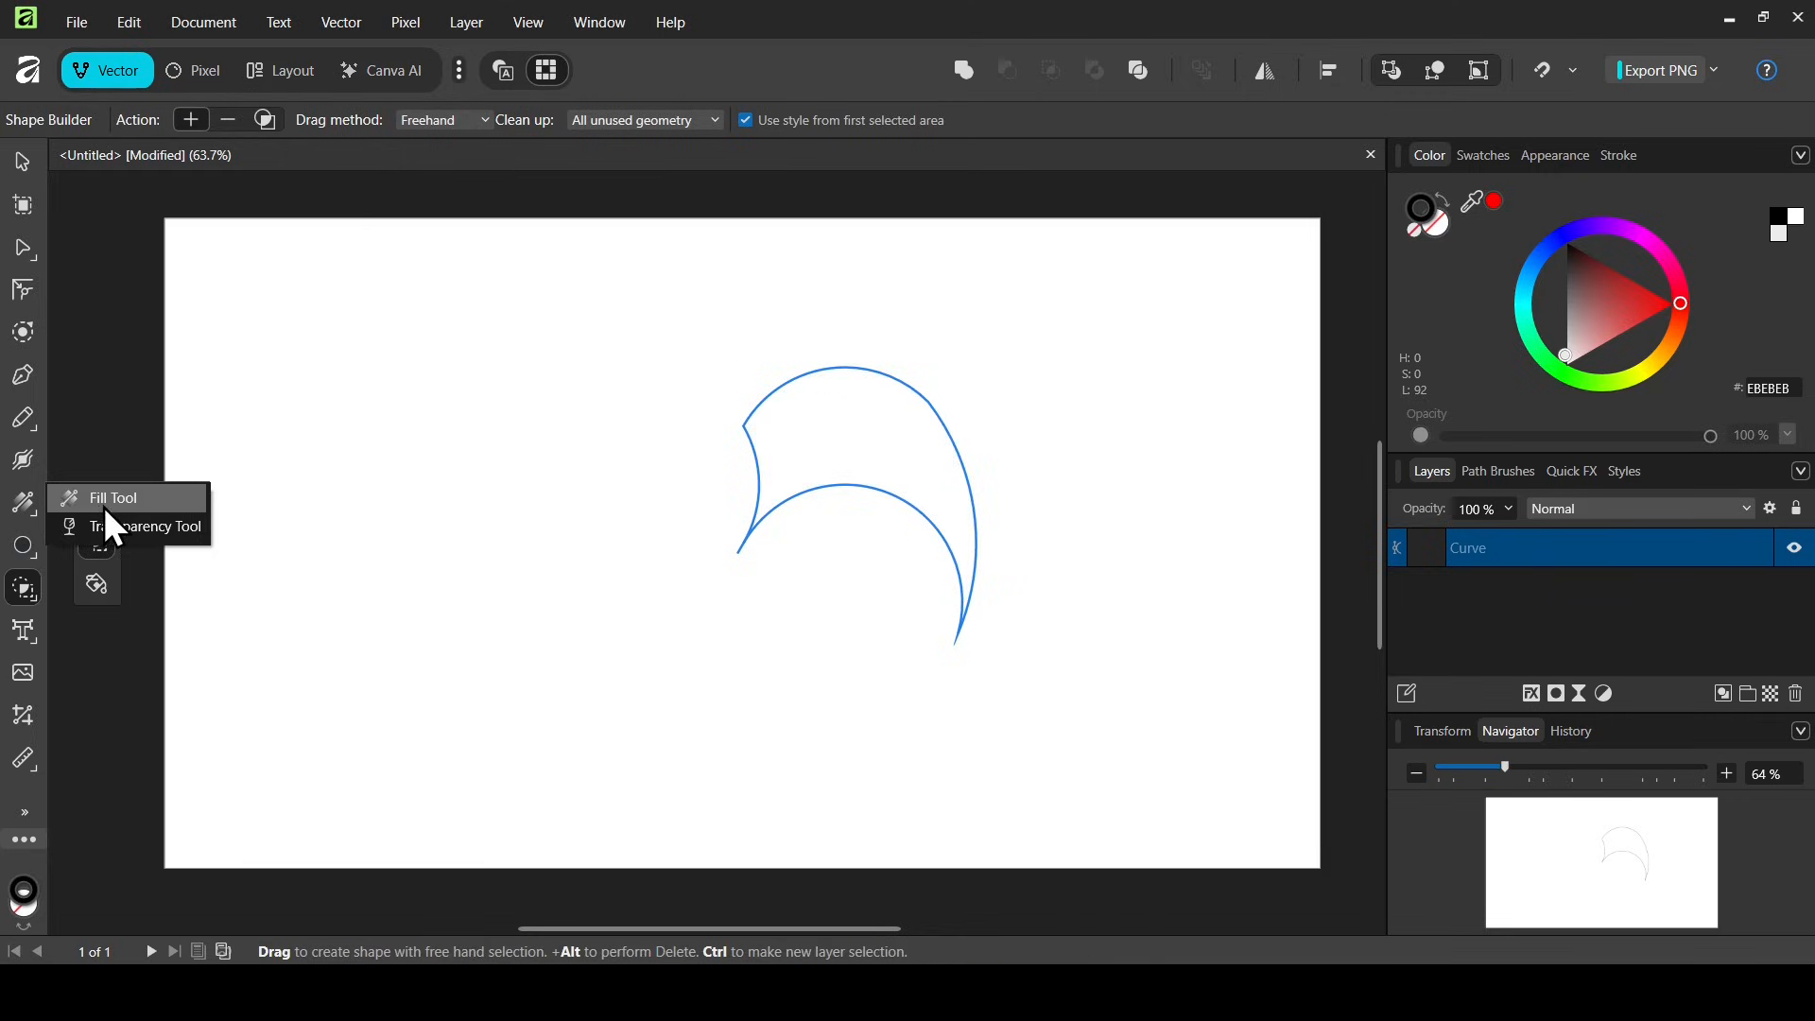
pyautogui.click(104, 506)
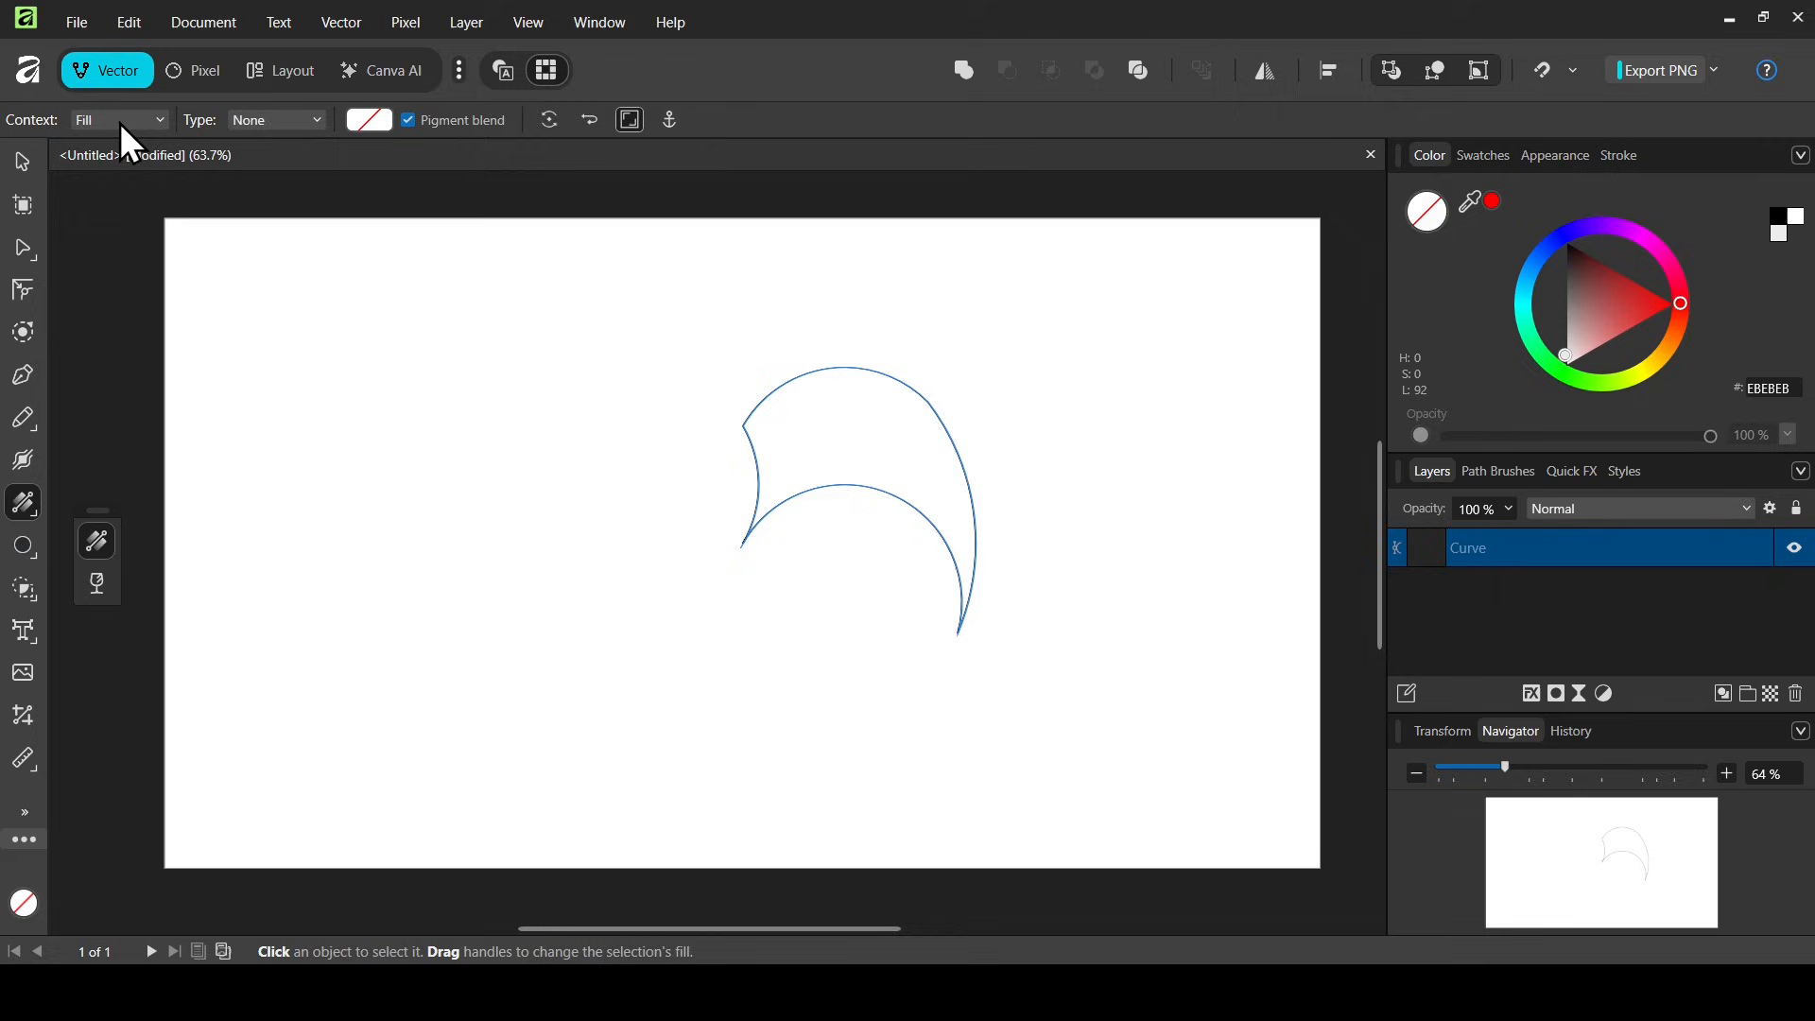
pyautogui.click(289, 122)
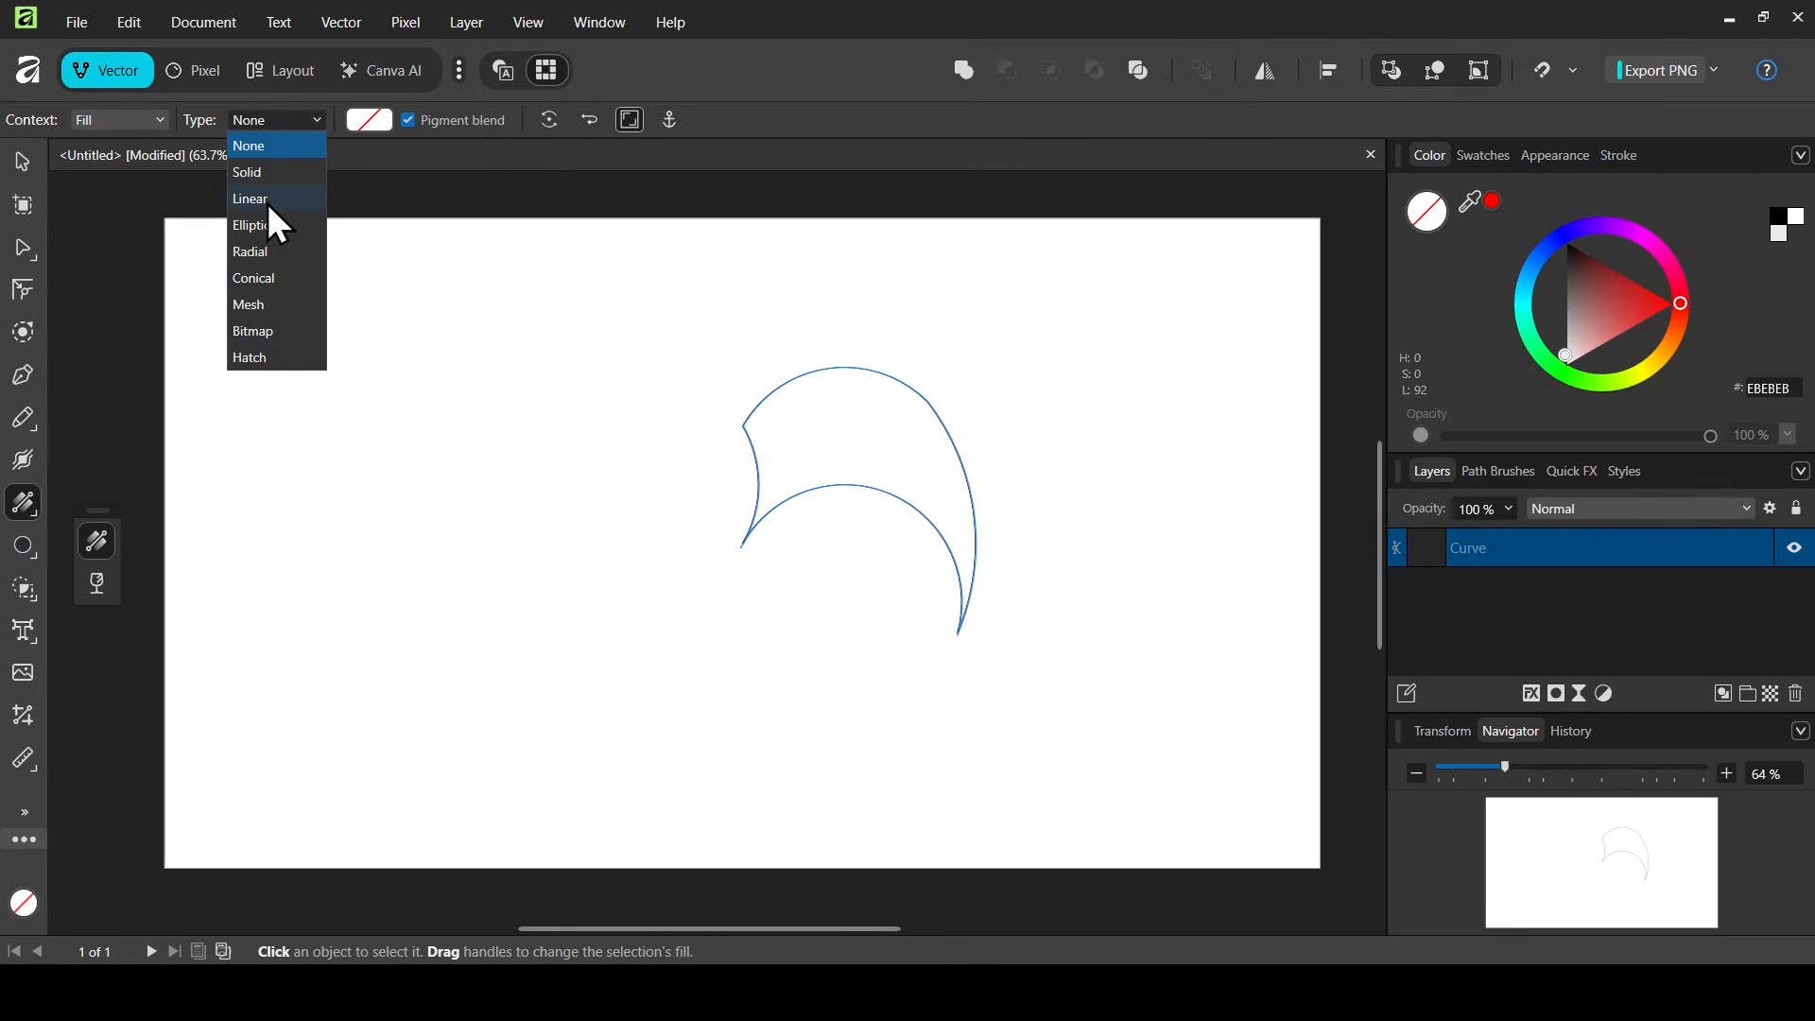
pyautogui.click(269, 200)
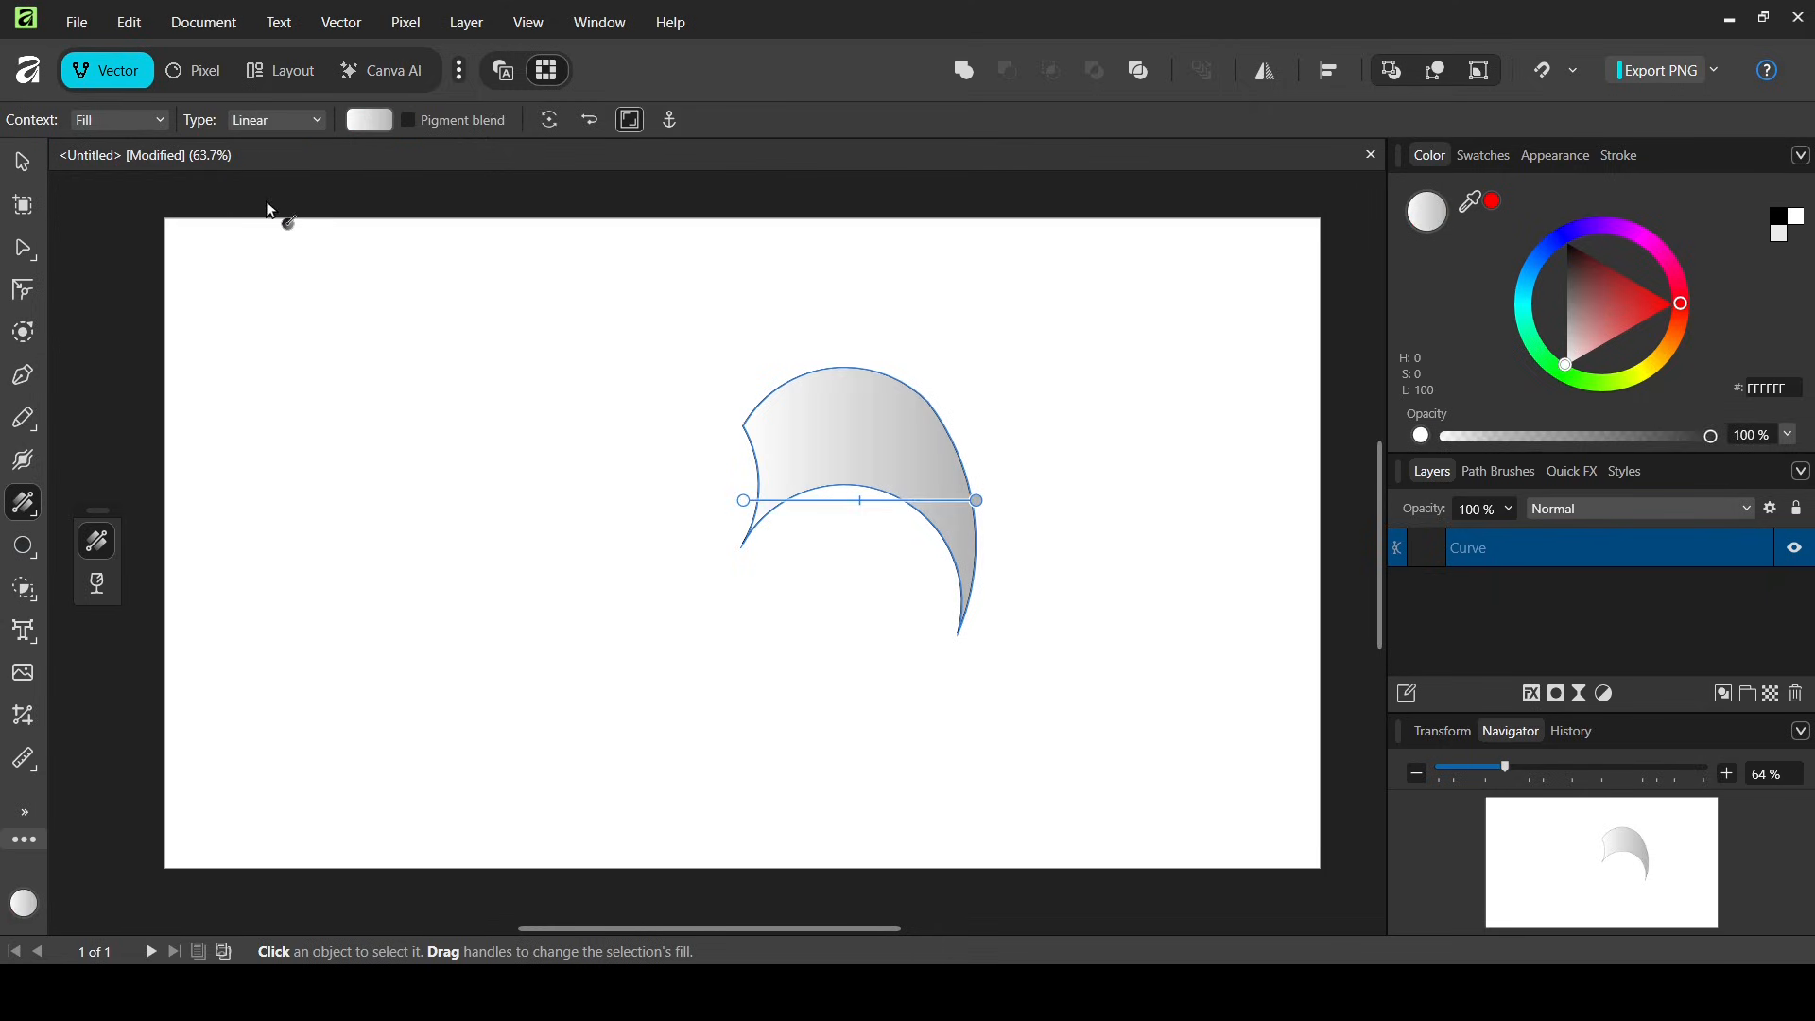
# Set both end stops of the petal's gradient to dark blue 003278.
pyautogui.click(976, 500)
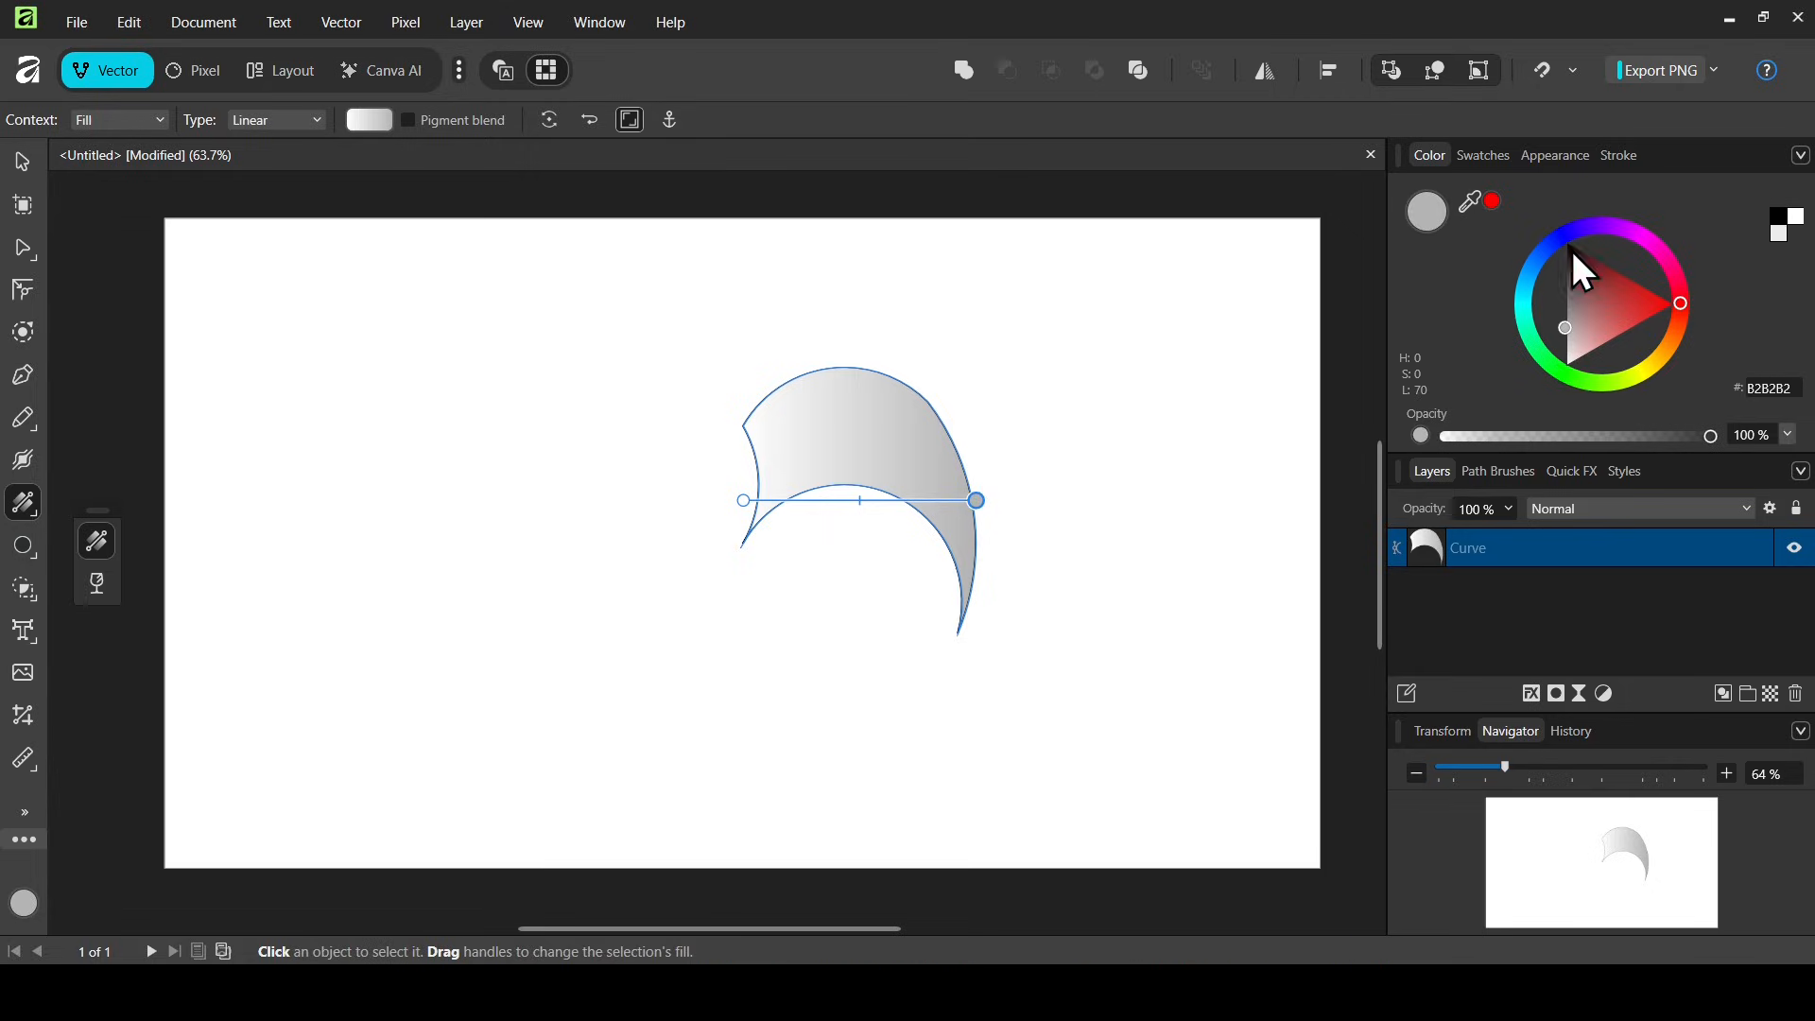
pyautogui.click(1539, 263)
pyautogui.moveTo(1618, 312); pyautogui.dragTo(1564, 336)
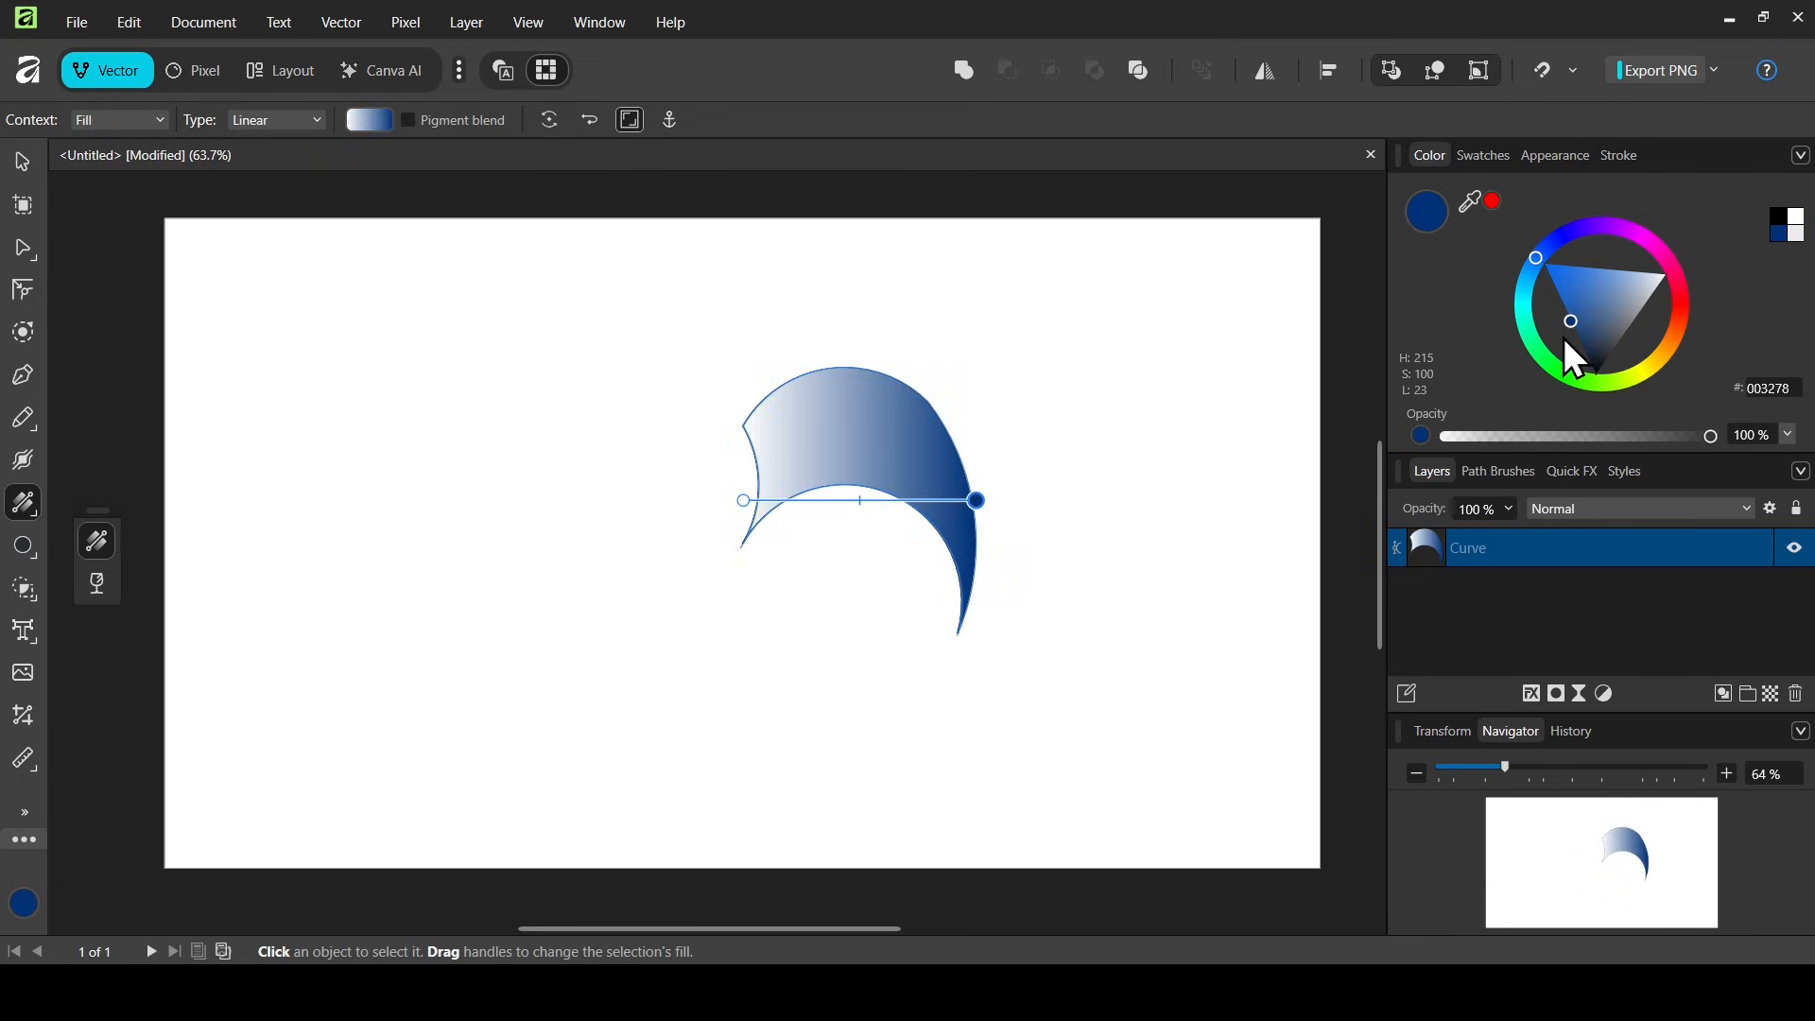
pyautogui.click(744, 500)
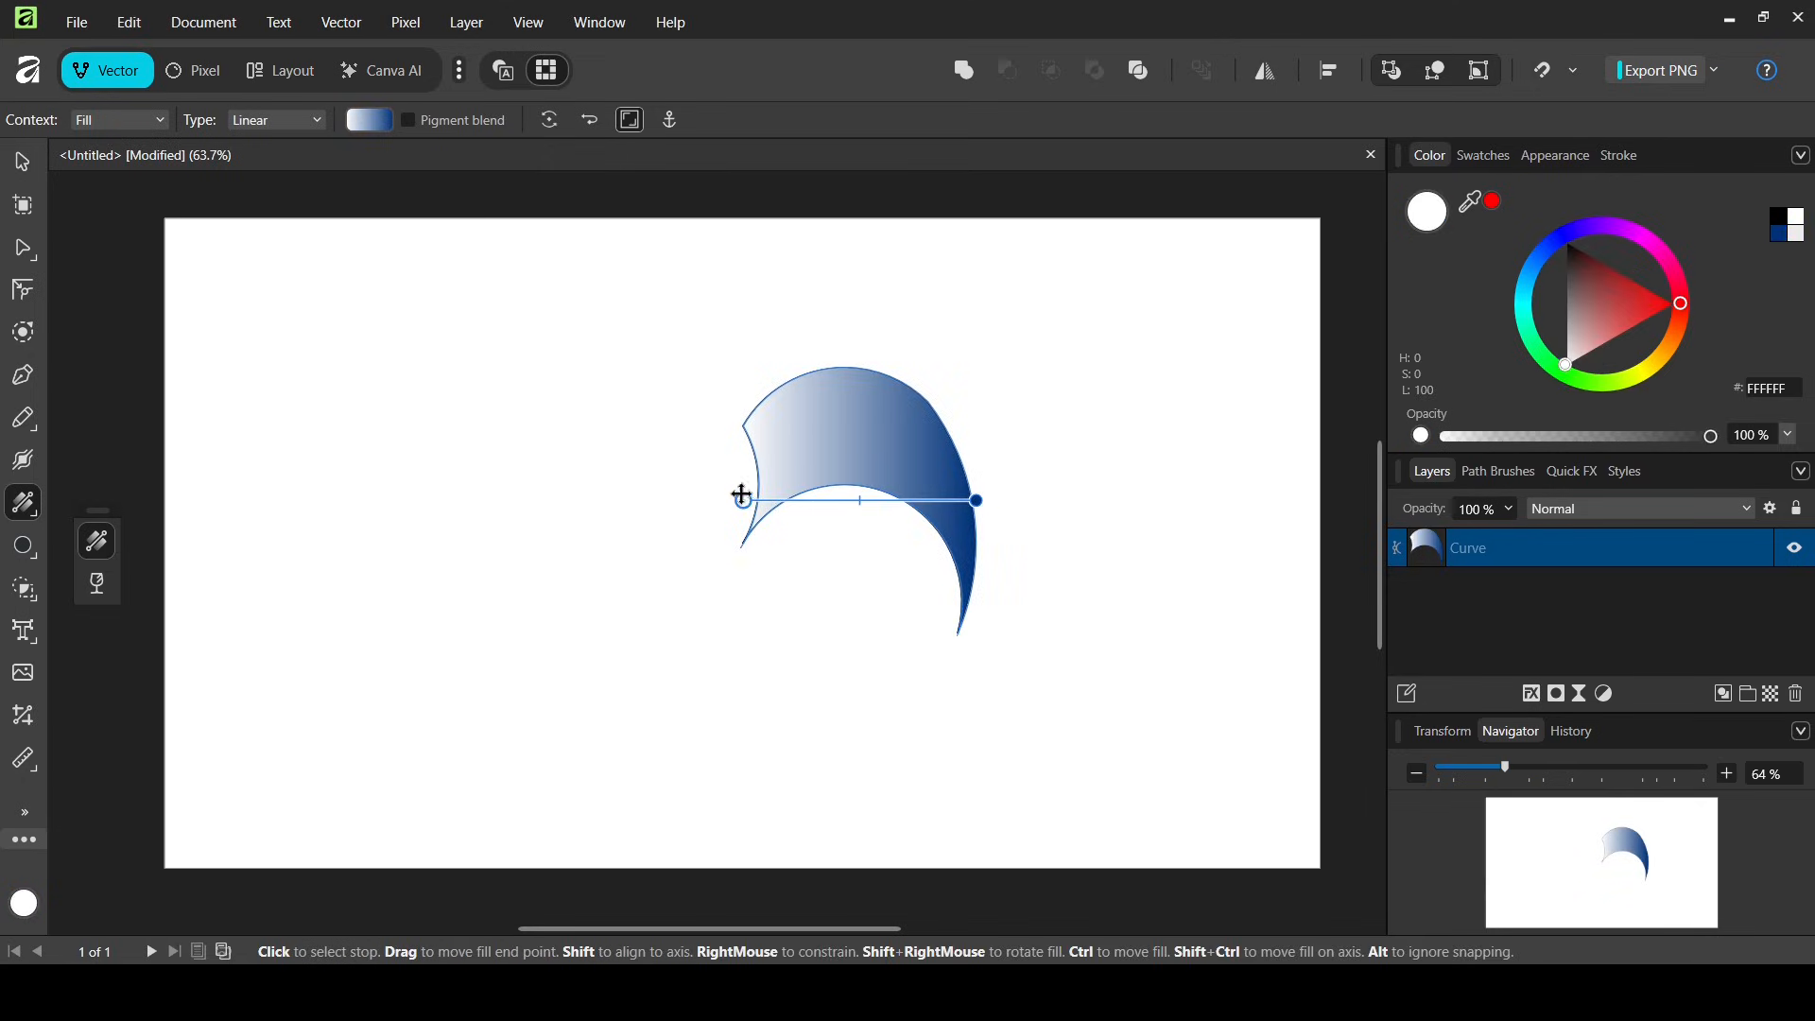
pyautogui.click(1791, 232)
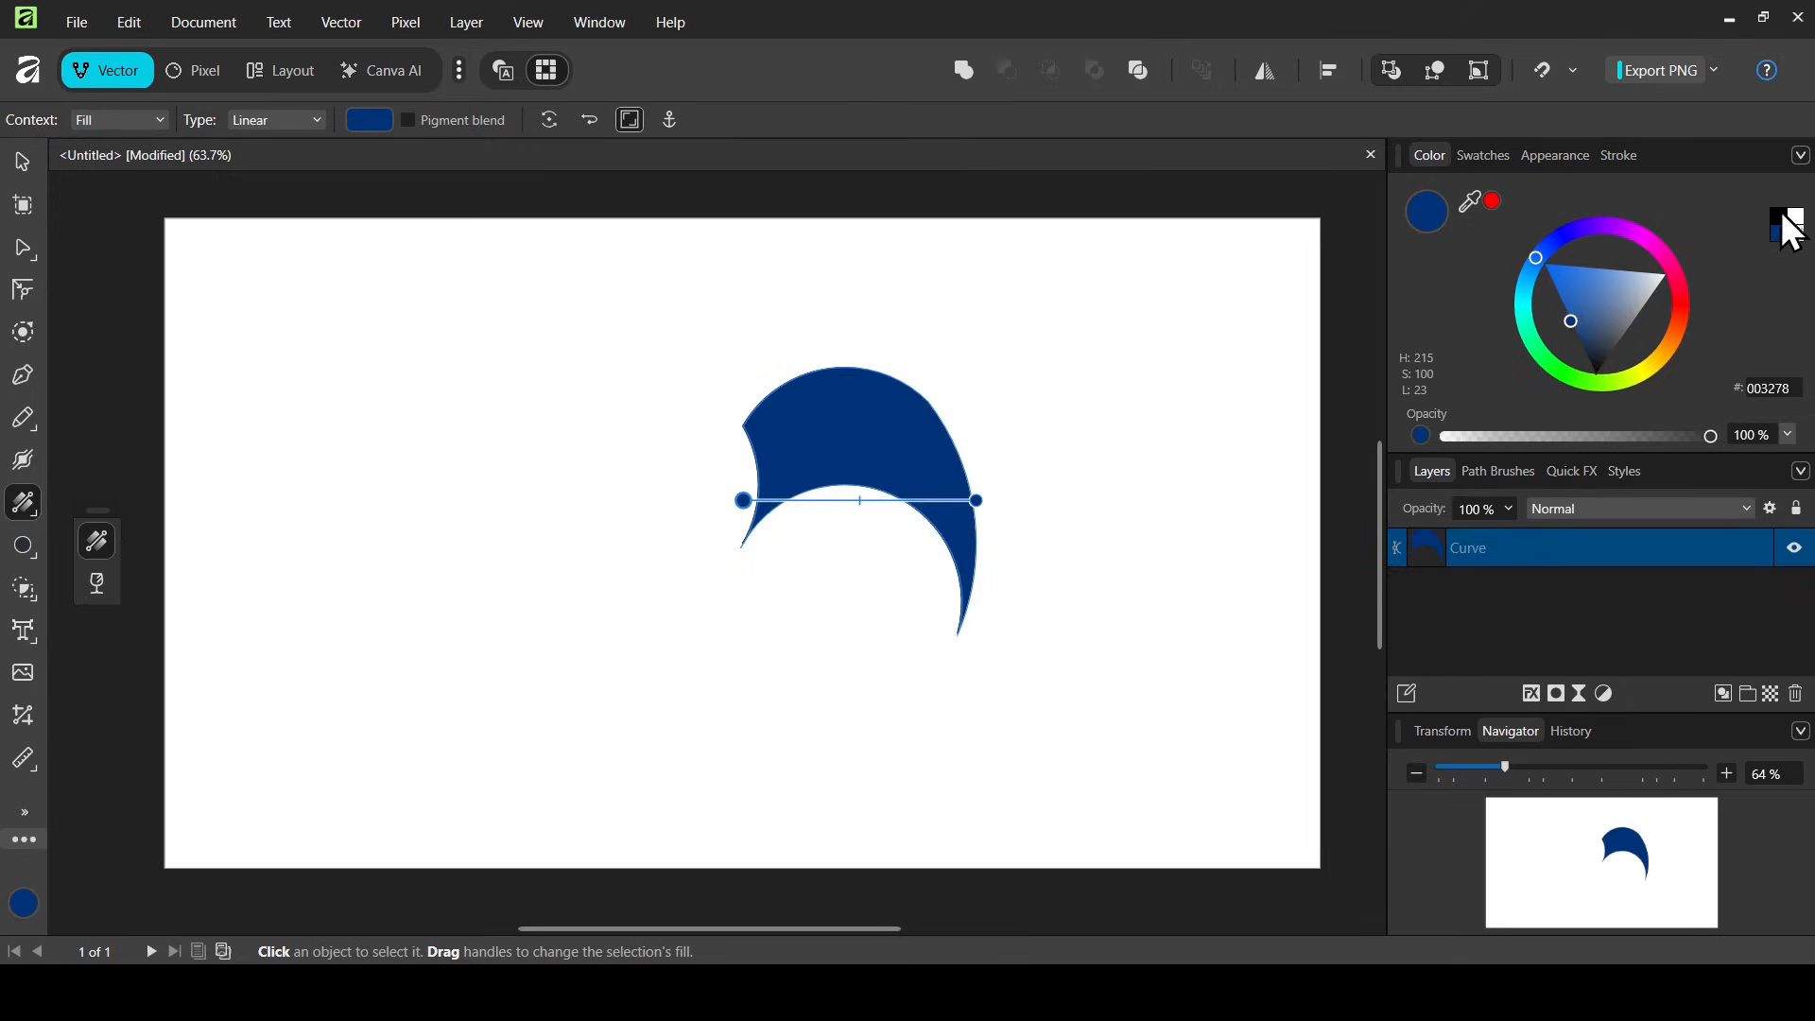
# Add a stop slightly past the middle of the petal's gradient and set its colour to bright cyan 00D6FF.
pyautogui.click(879, 501)
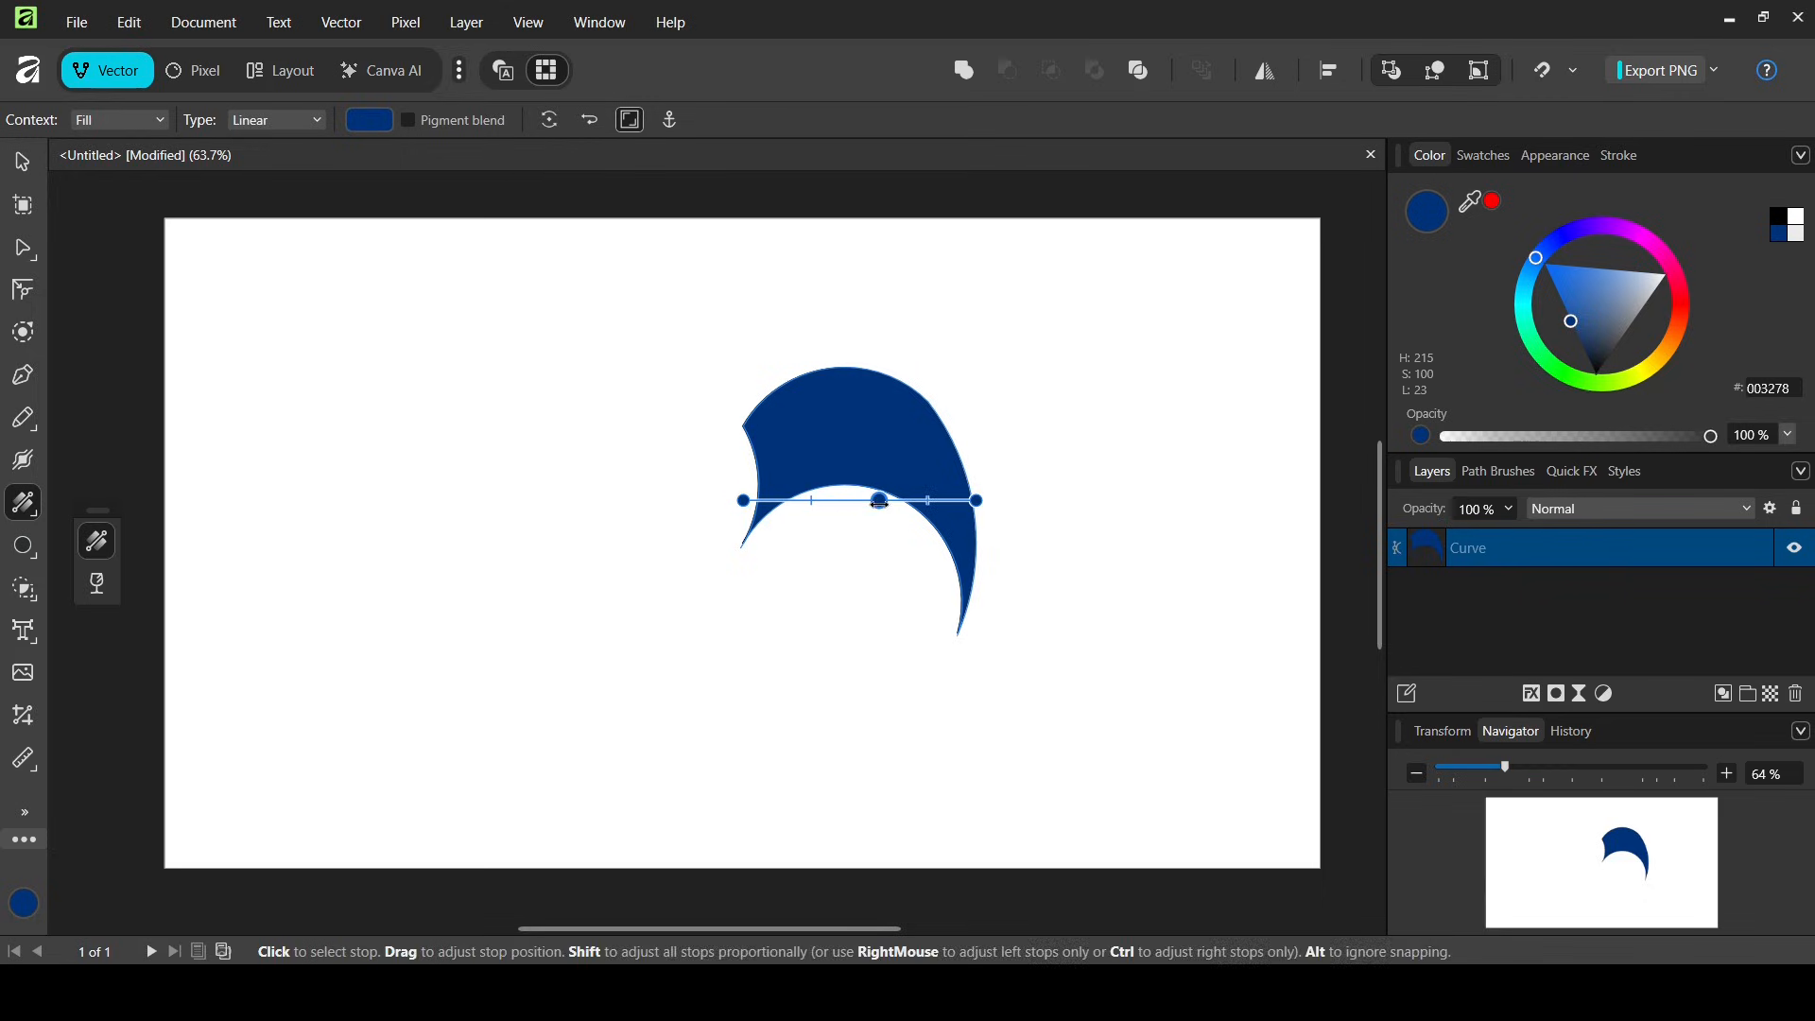
pyautogui.click(1524, 293)
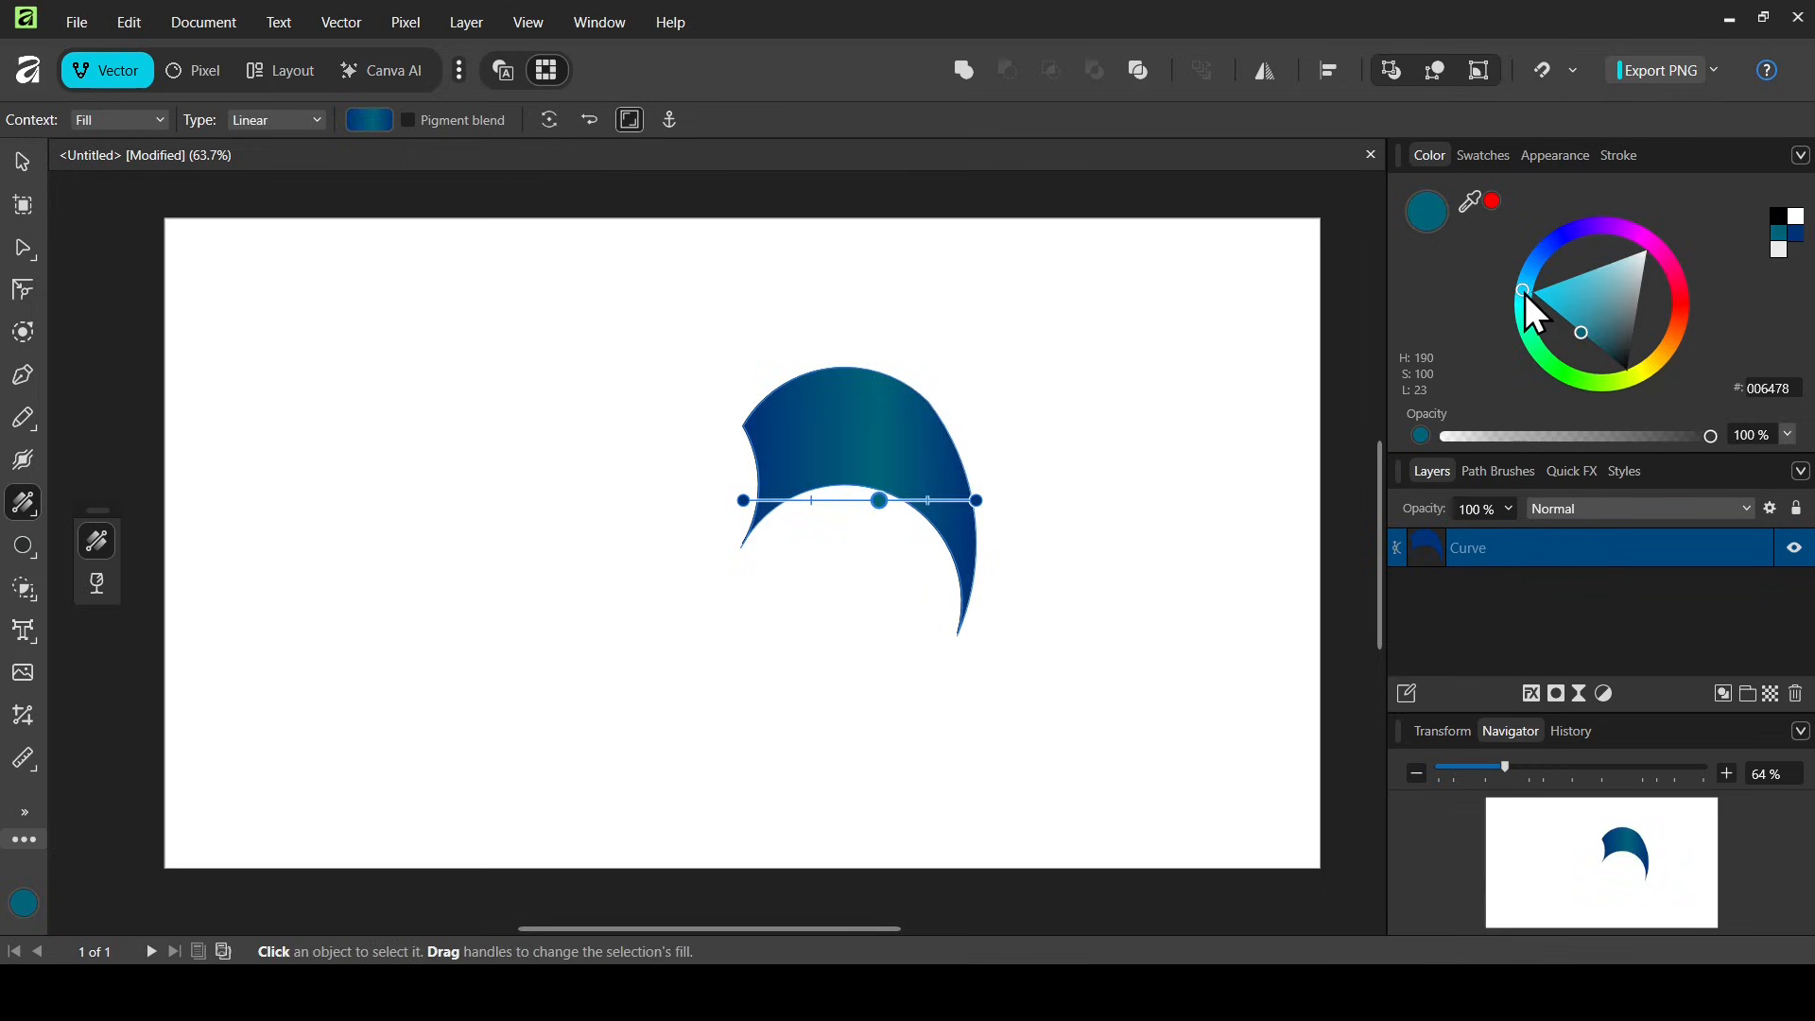
pyautogui.moveTo(1585, 303); pyautogui.dragTo(1464, 292)
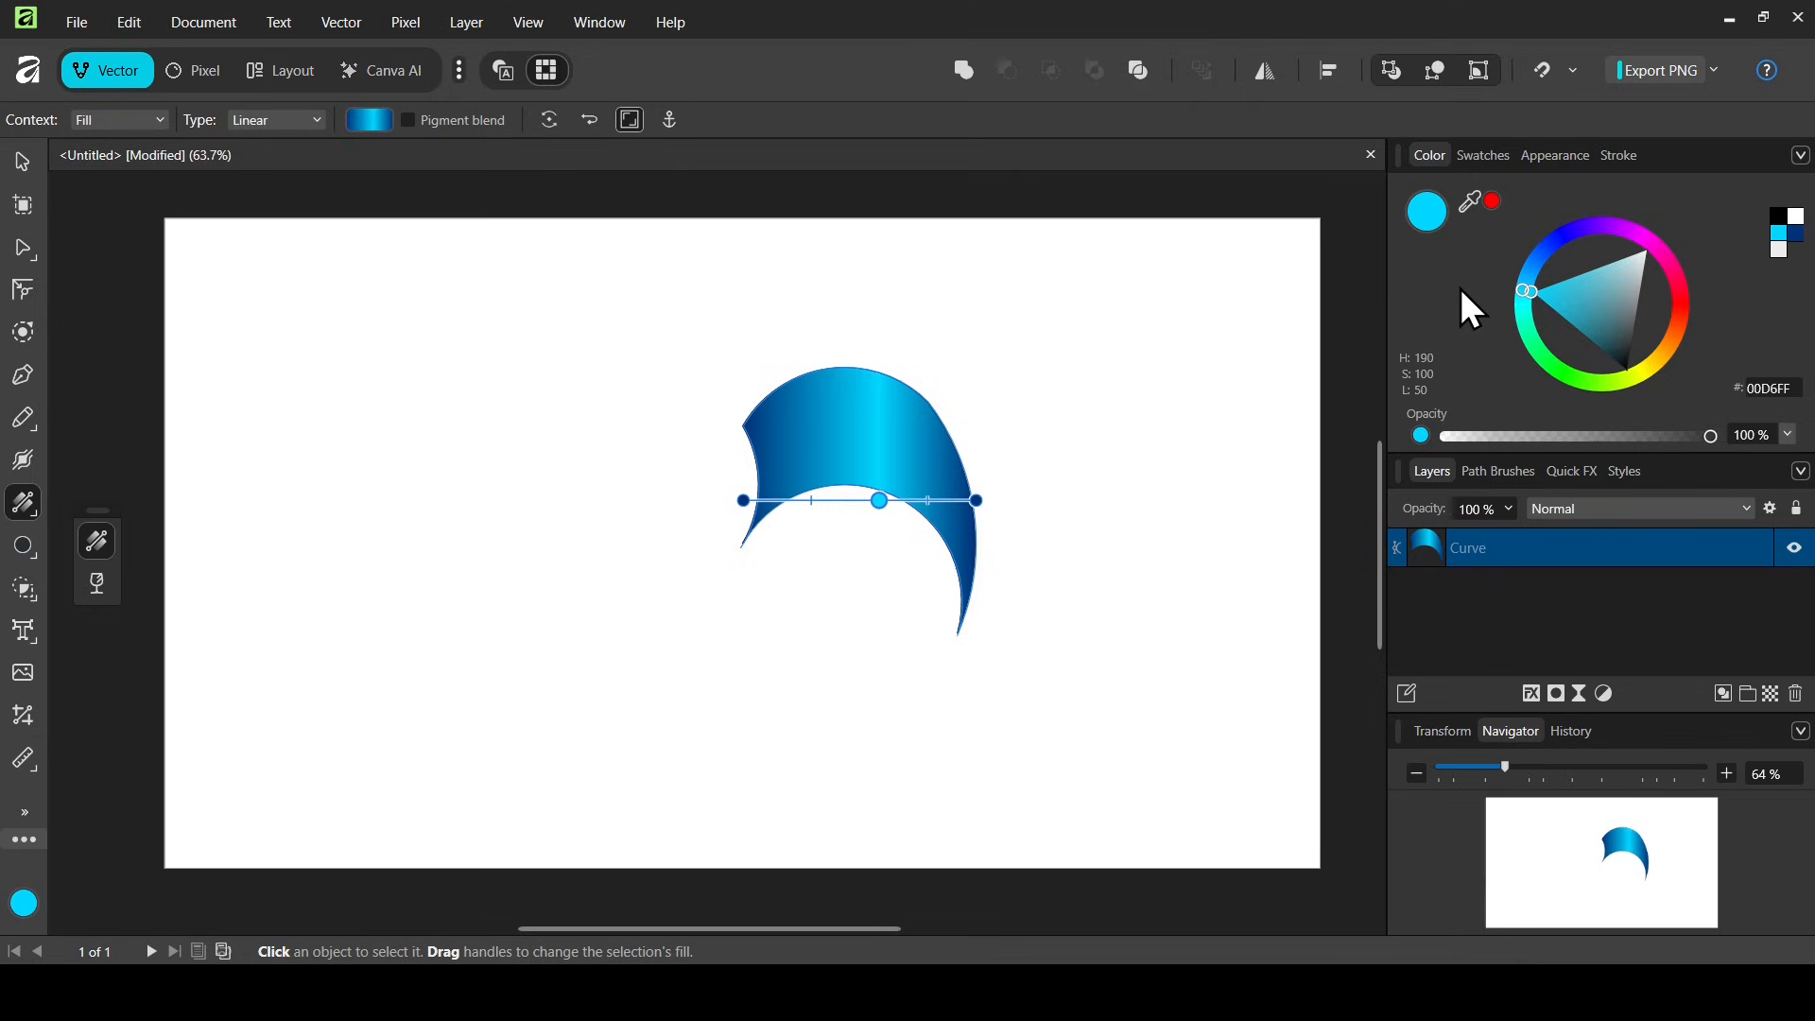
pyautogui.click(1525, 299)
# Move the petal's transform origin to its lower-left tip and duplicate it as 5 copies with 60° rotation.
pyautogui.click(17, 162)
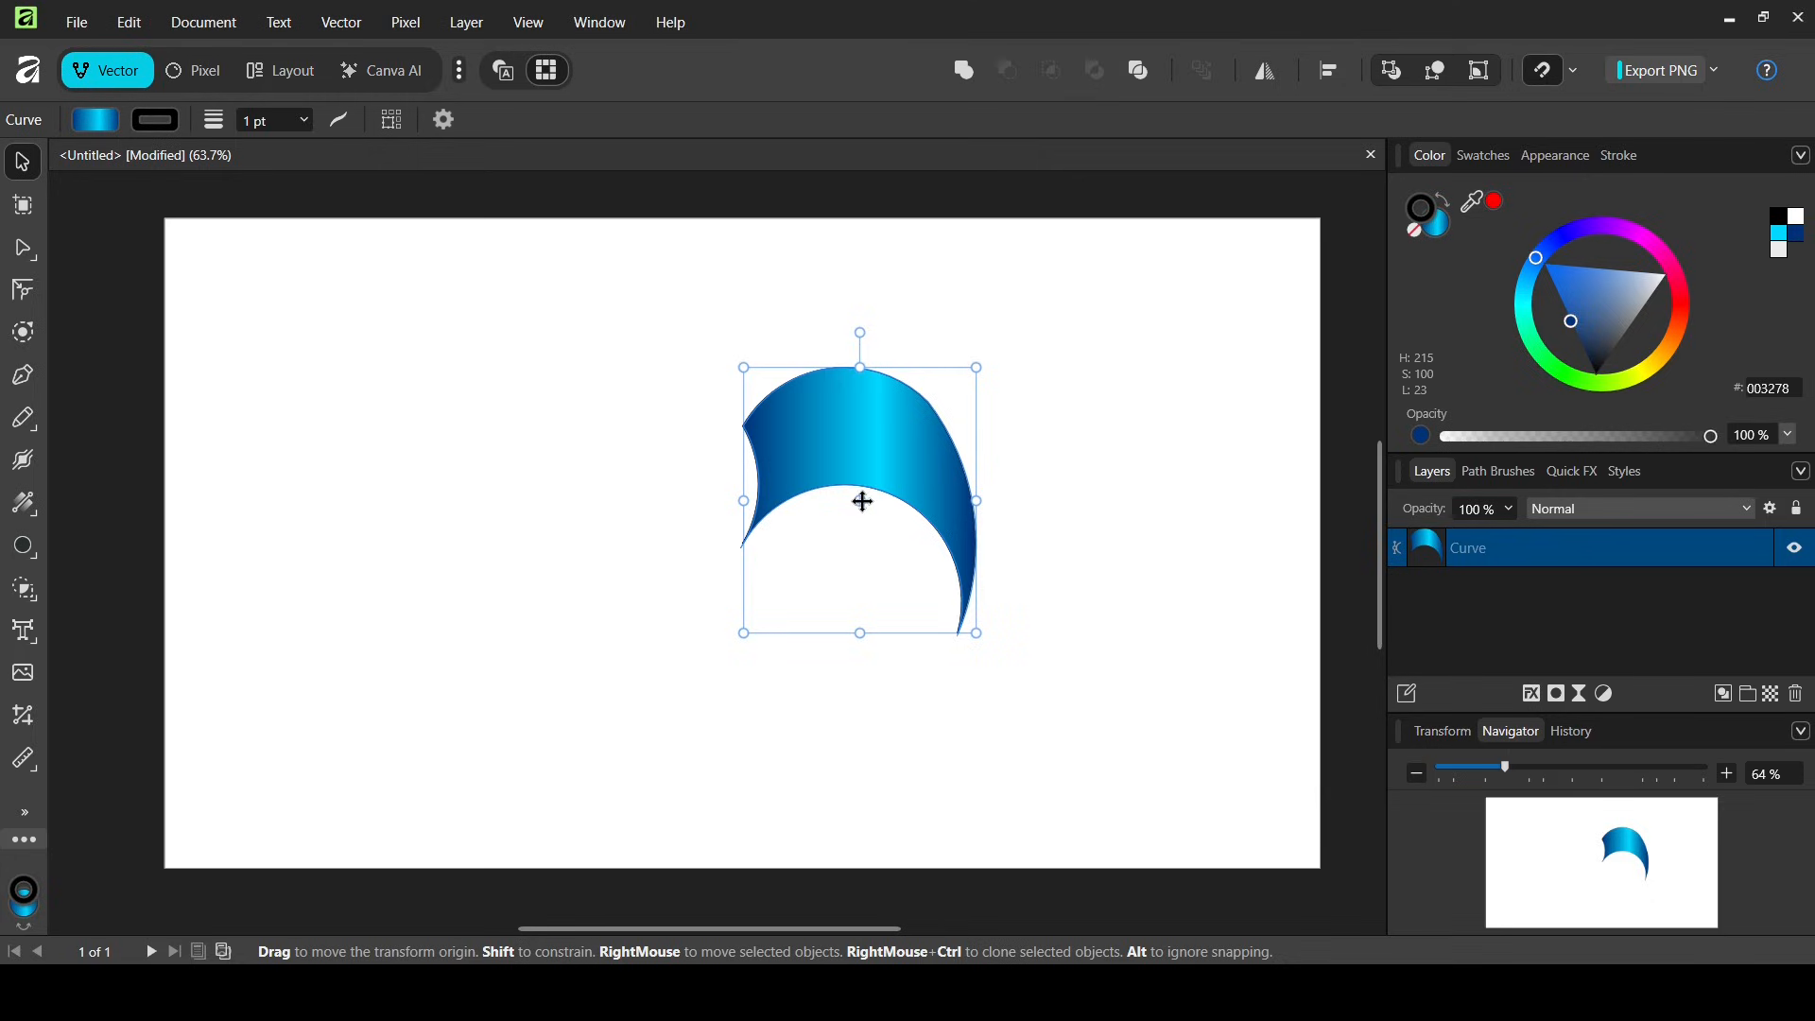
pyautogui.moveTo(862, 501); pyautogui.dragTo(743, 544)
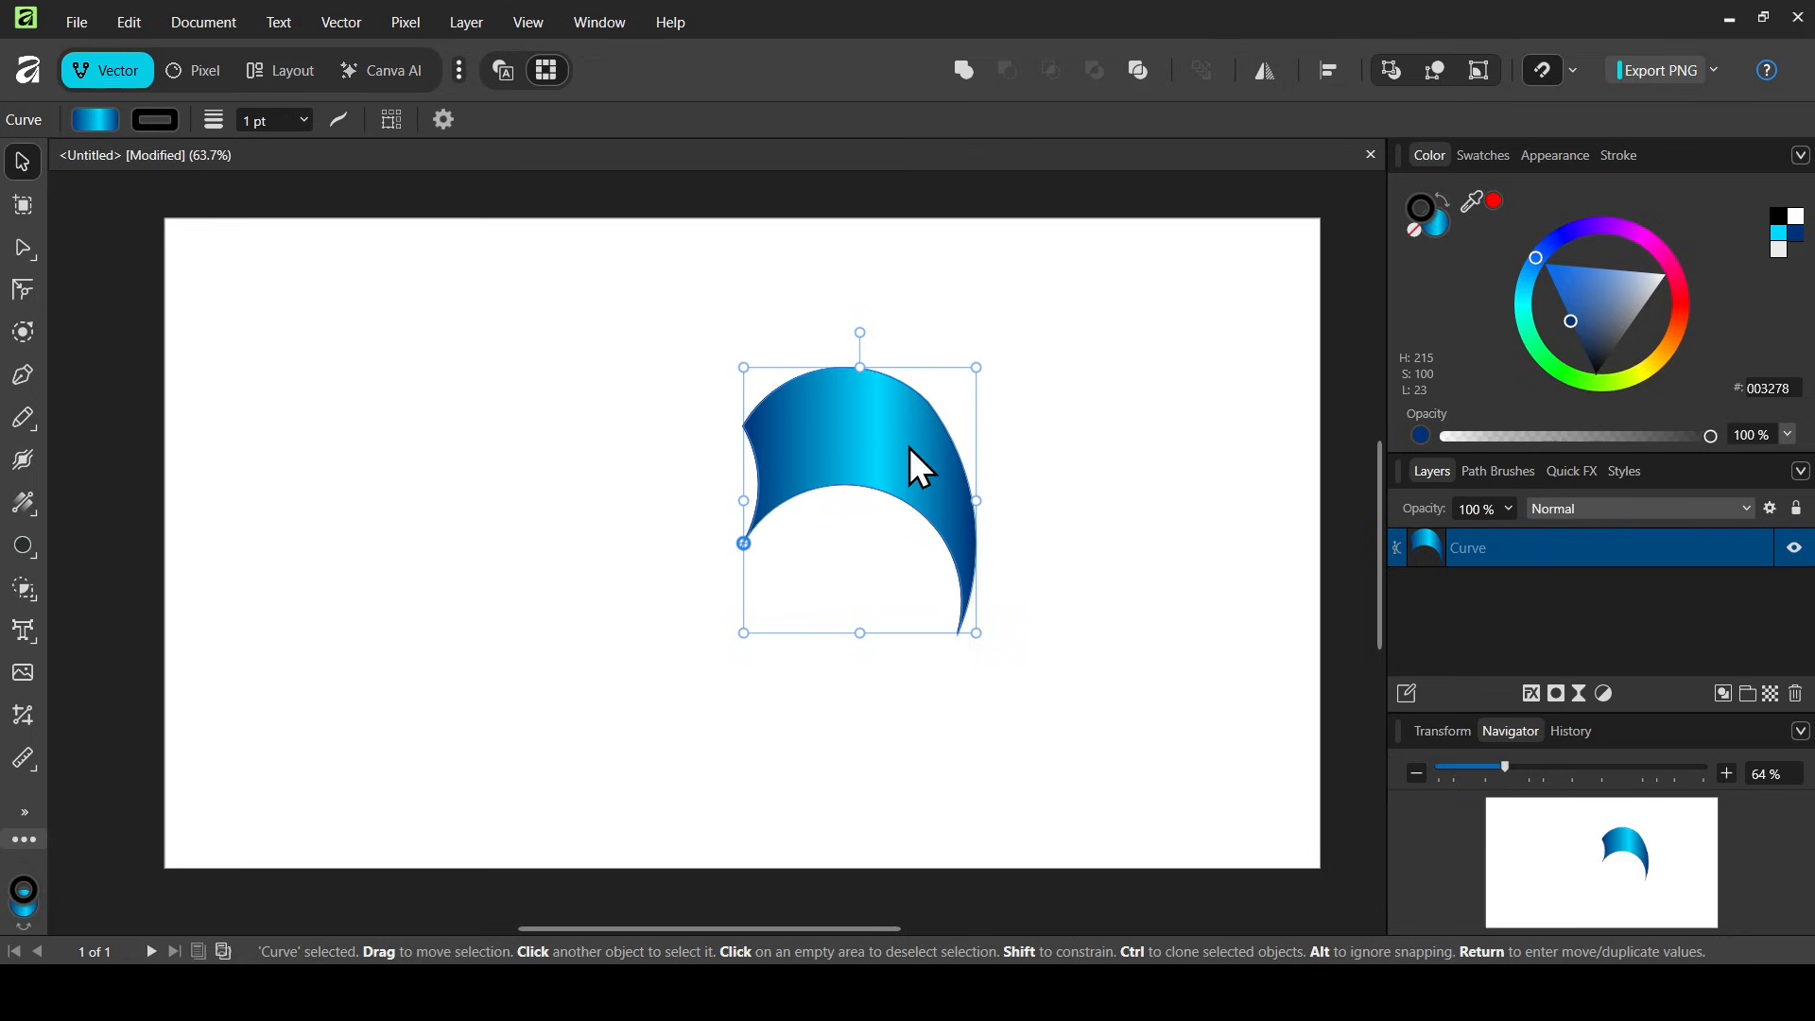
pyautogui.press('Return')
pyautogui.click(439, 530)
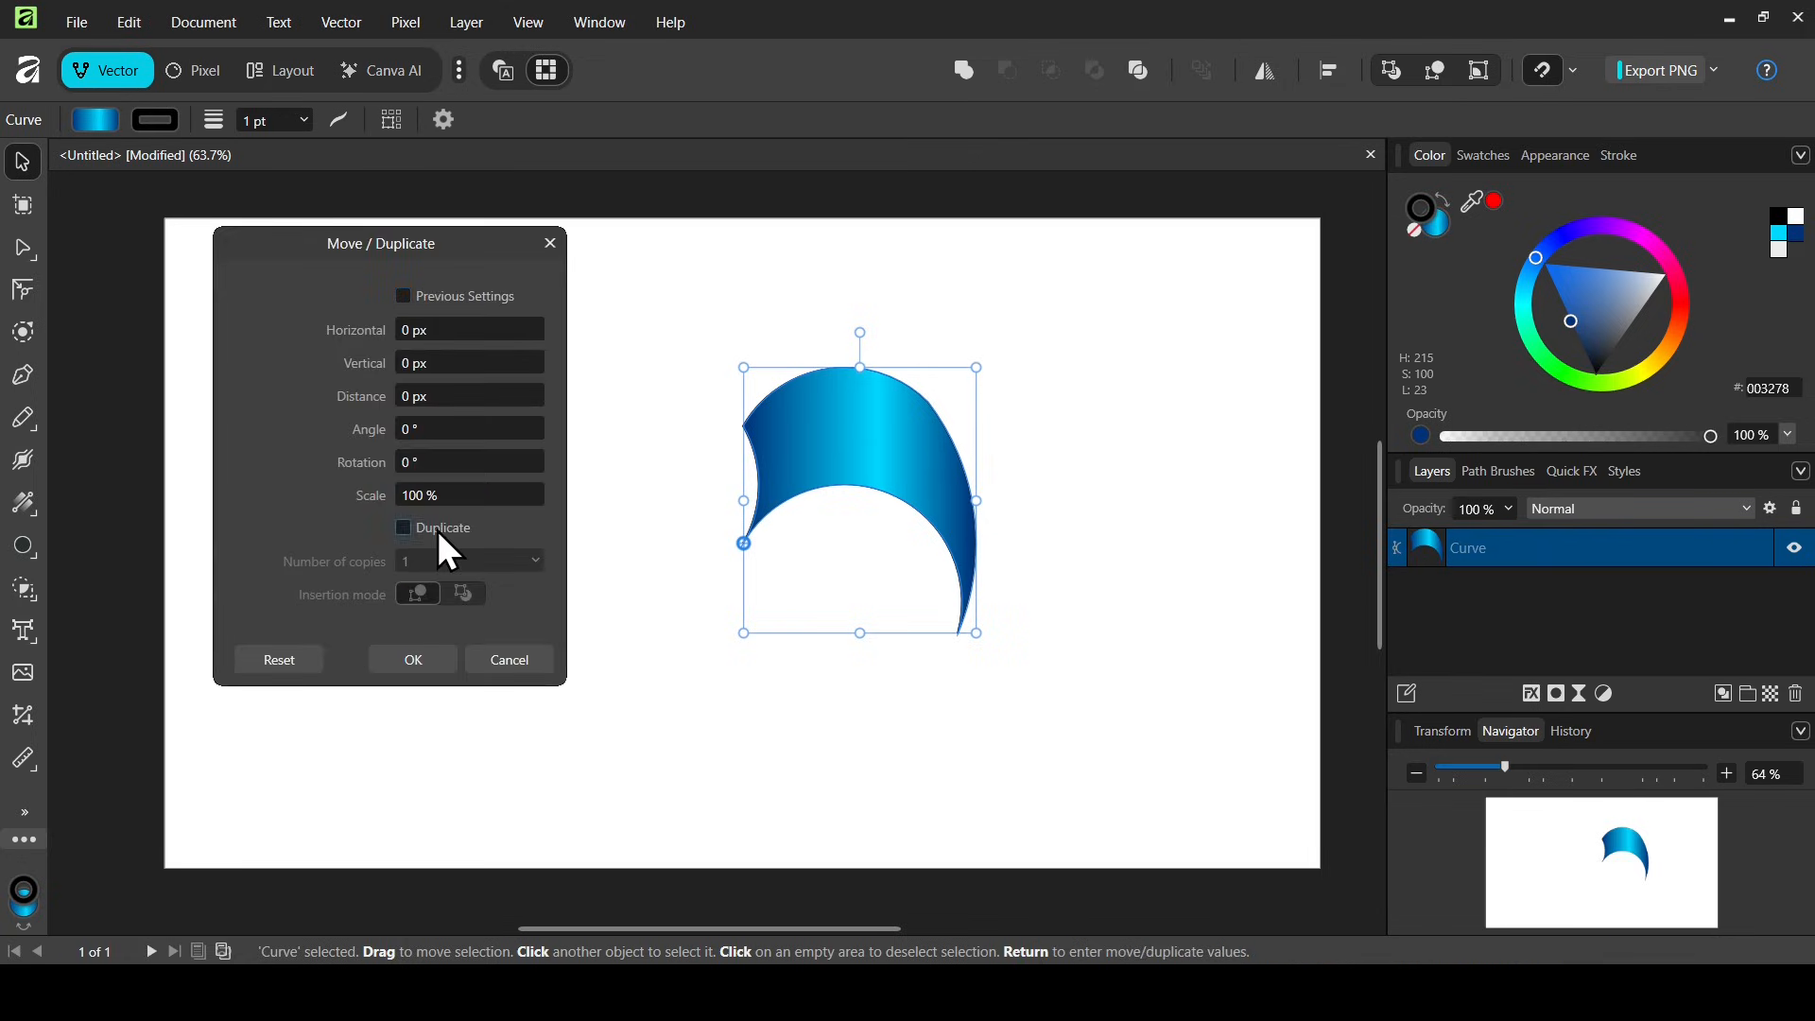
pyautogui.click(459, 564)
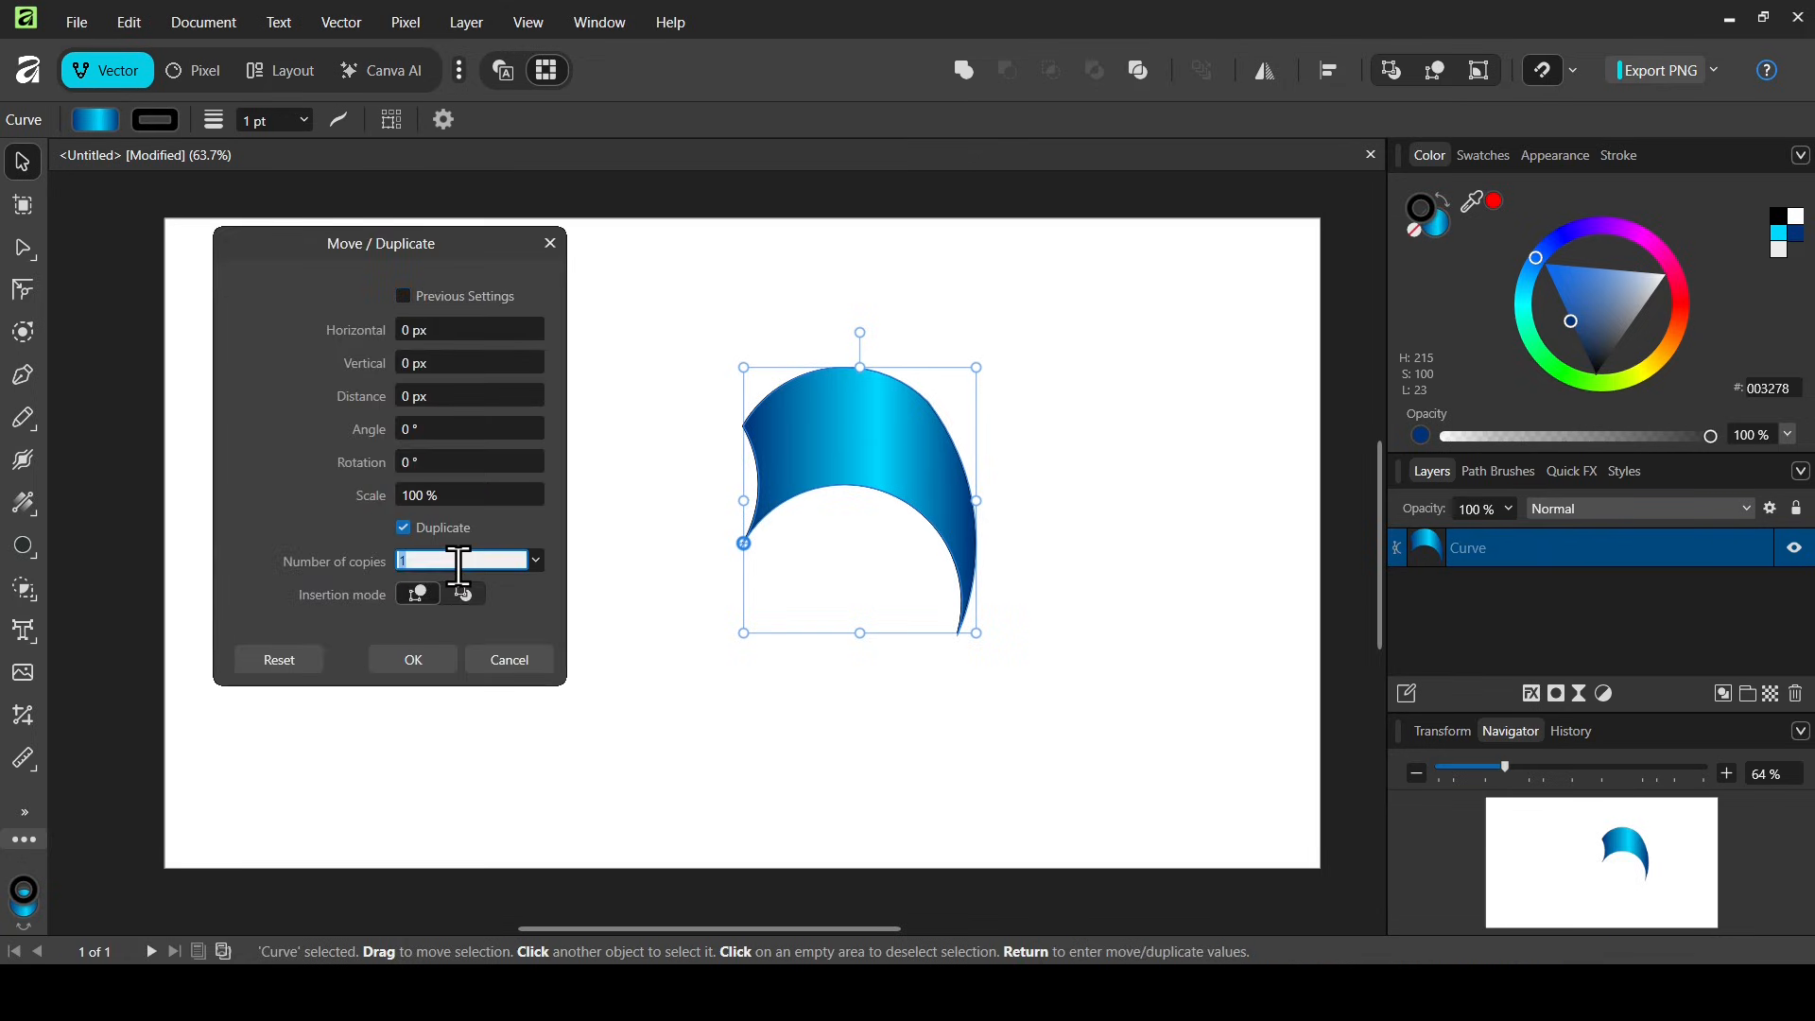
pyautogui.write('5')
pyautogui.click(463, 457)
pyautogui.doubleClick(463, 463)
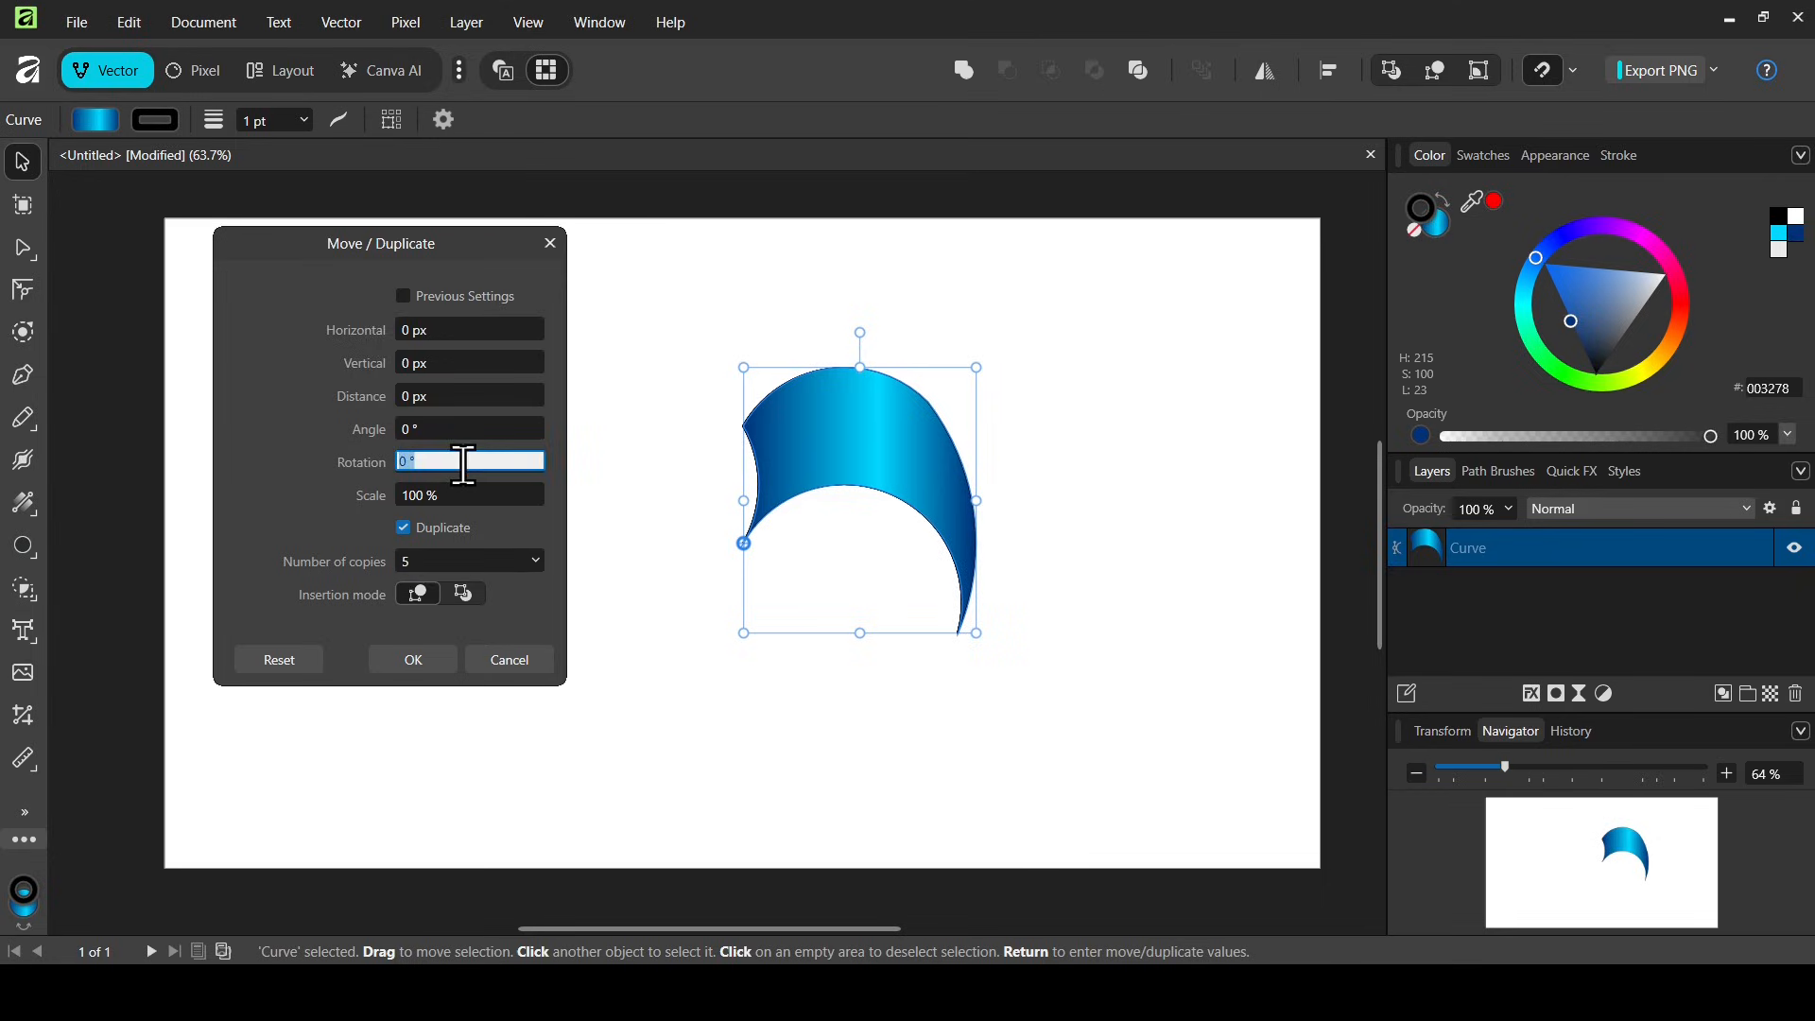
pyautogui.write('60')
pyautogui.press('Return')
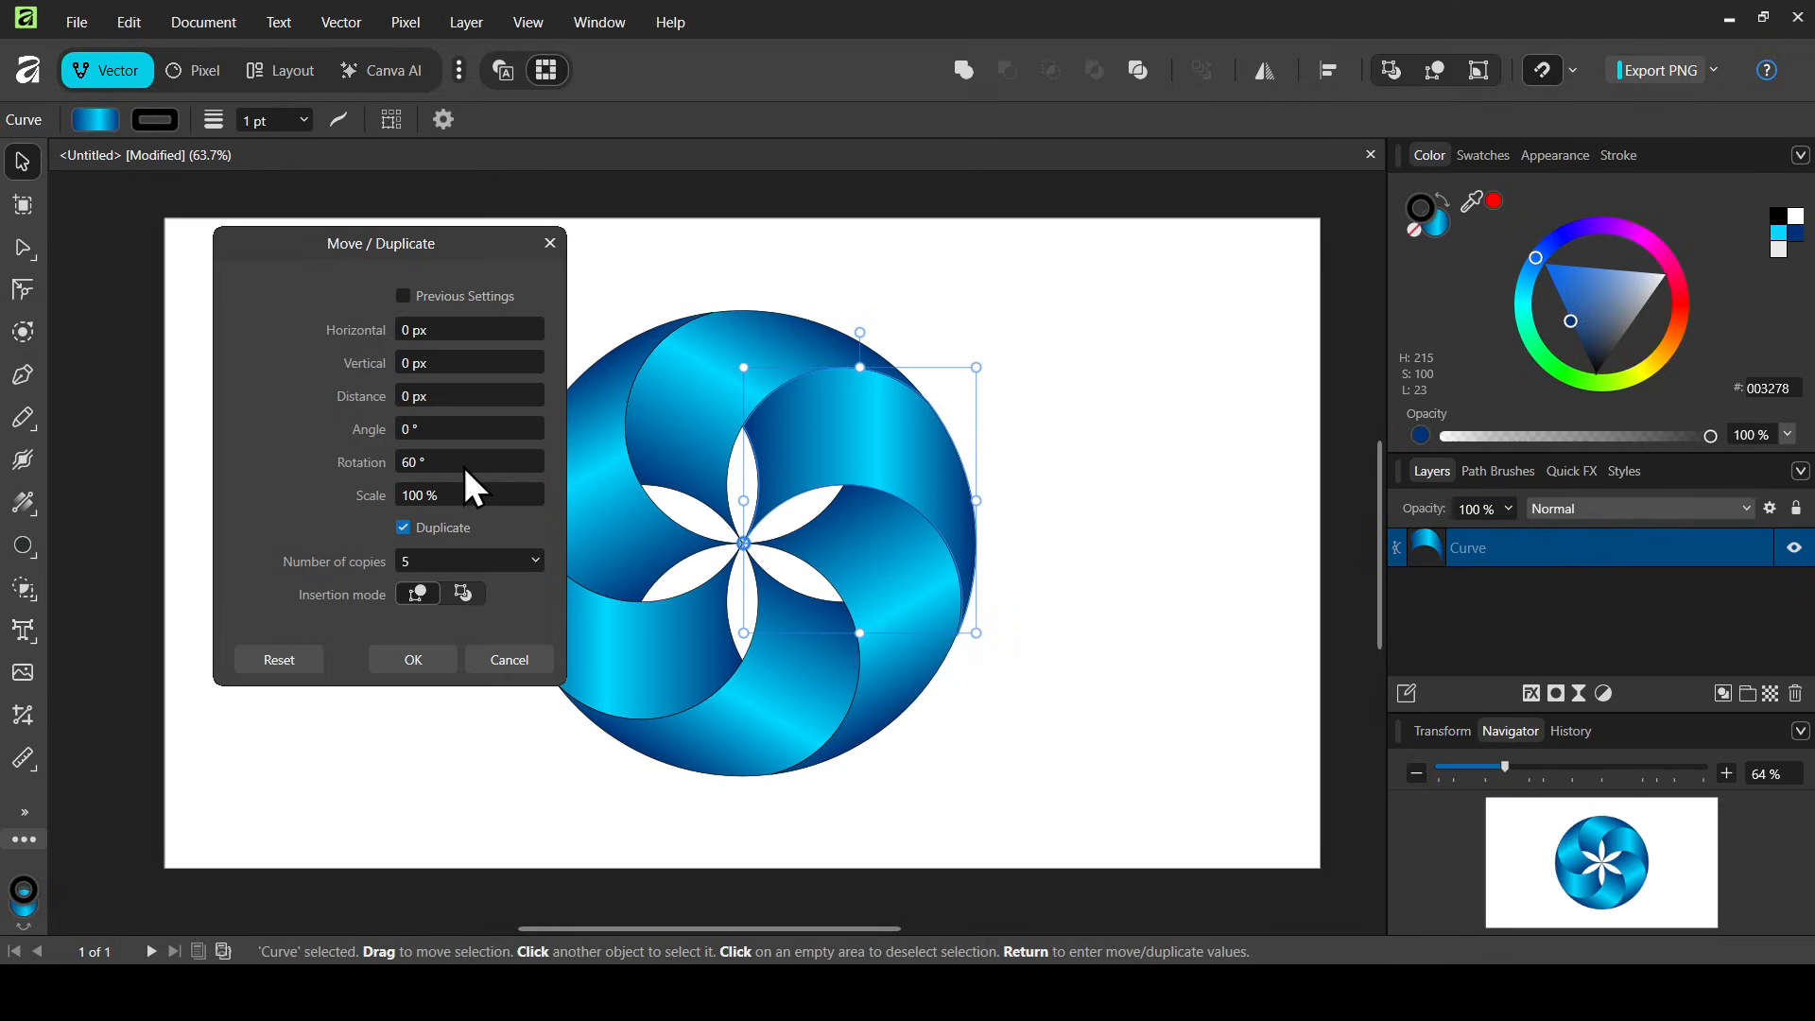
pyautogui.click(413, 661)
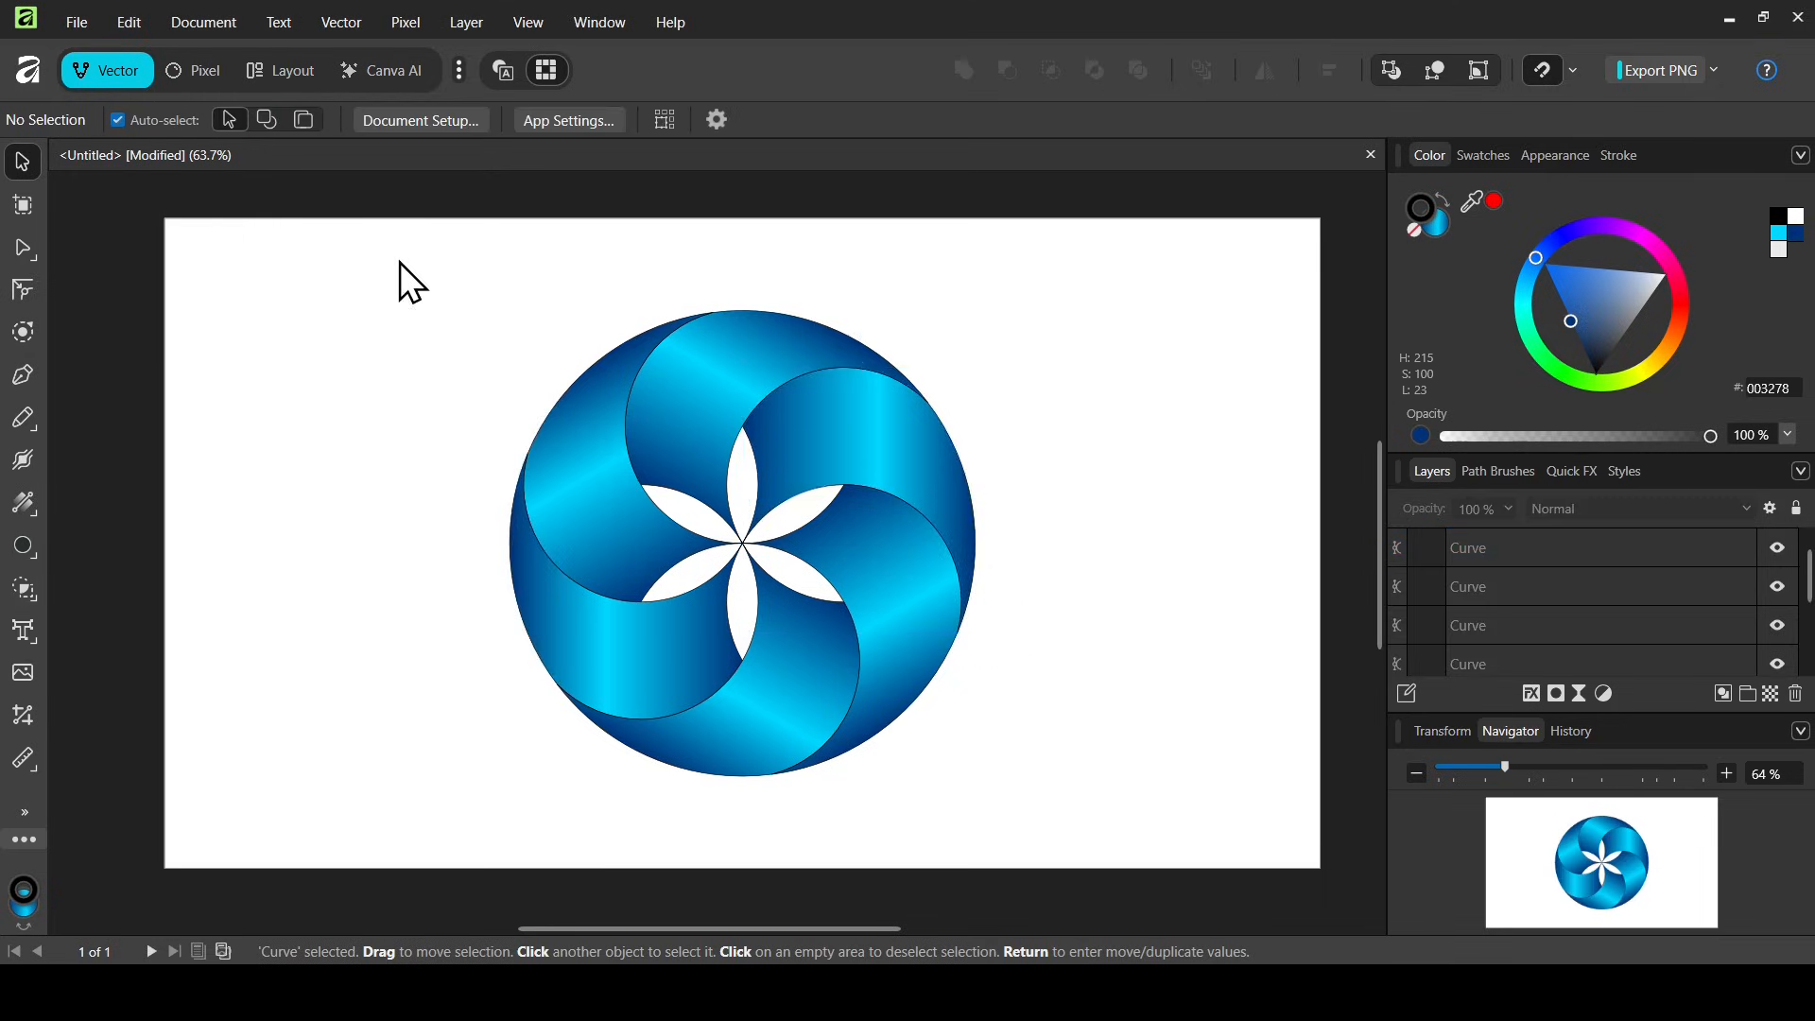
# Select all six petals, group them and set the group's stroke width to 0 pt.
pyautogui.moveTo(400, 263); pyautogui.dragTo(1077, 832)
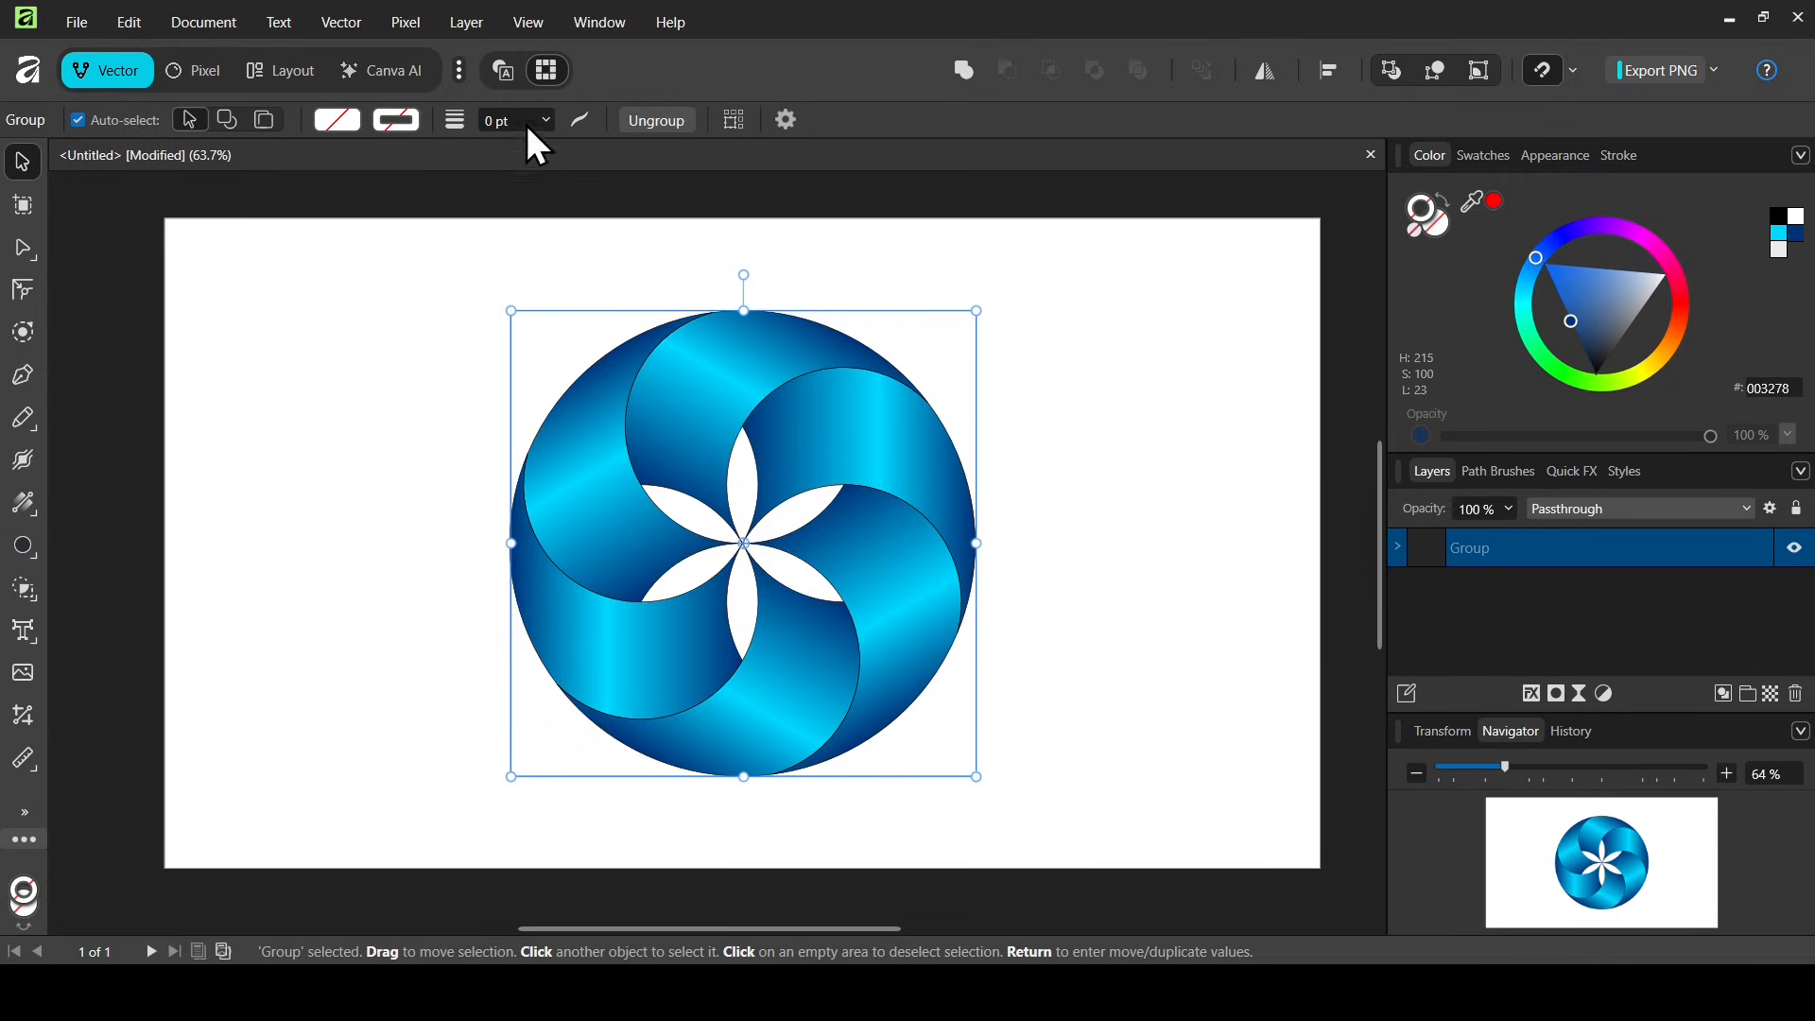
pyautogui.click(547, 121)
pyautogui.moveTo(556, 148)
pyautogui.mouseDown()
pyautogui.moveTo(628, 157)
pyautogui.moveTo(484, 162)
pyautogui.mouseUp()
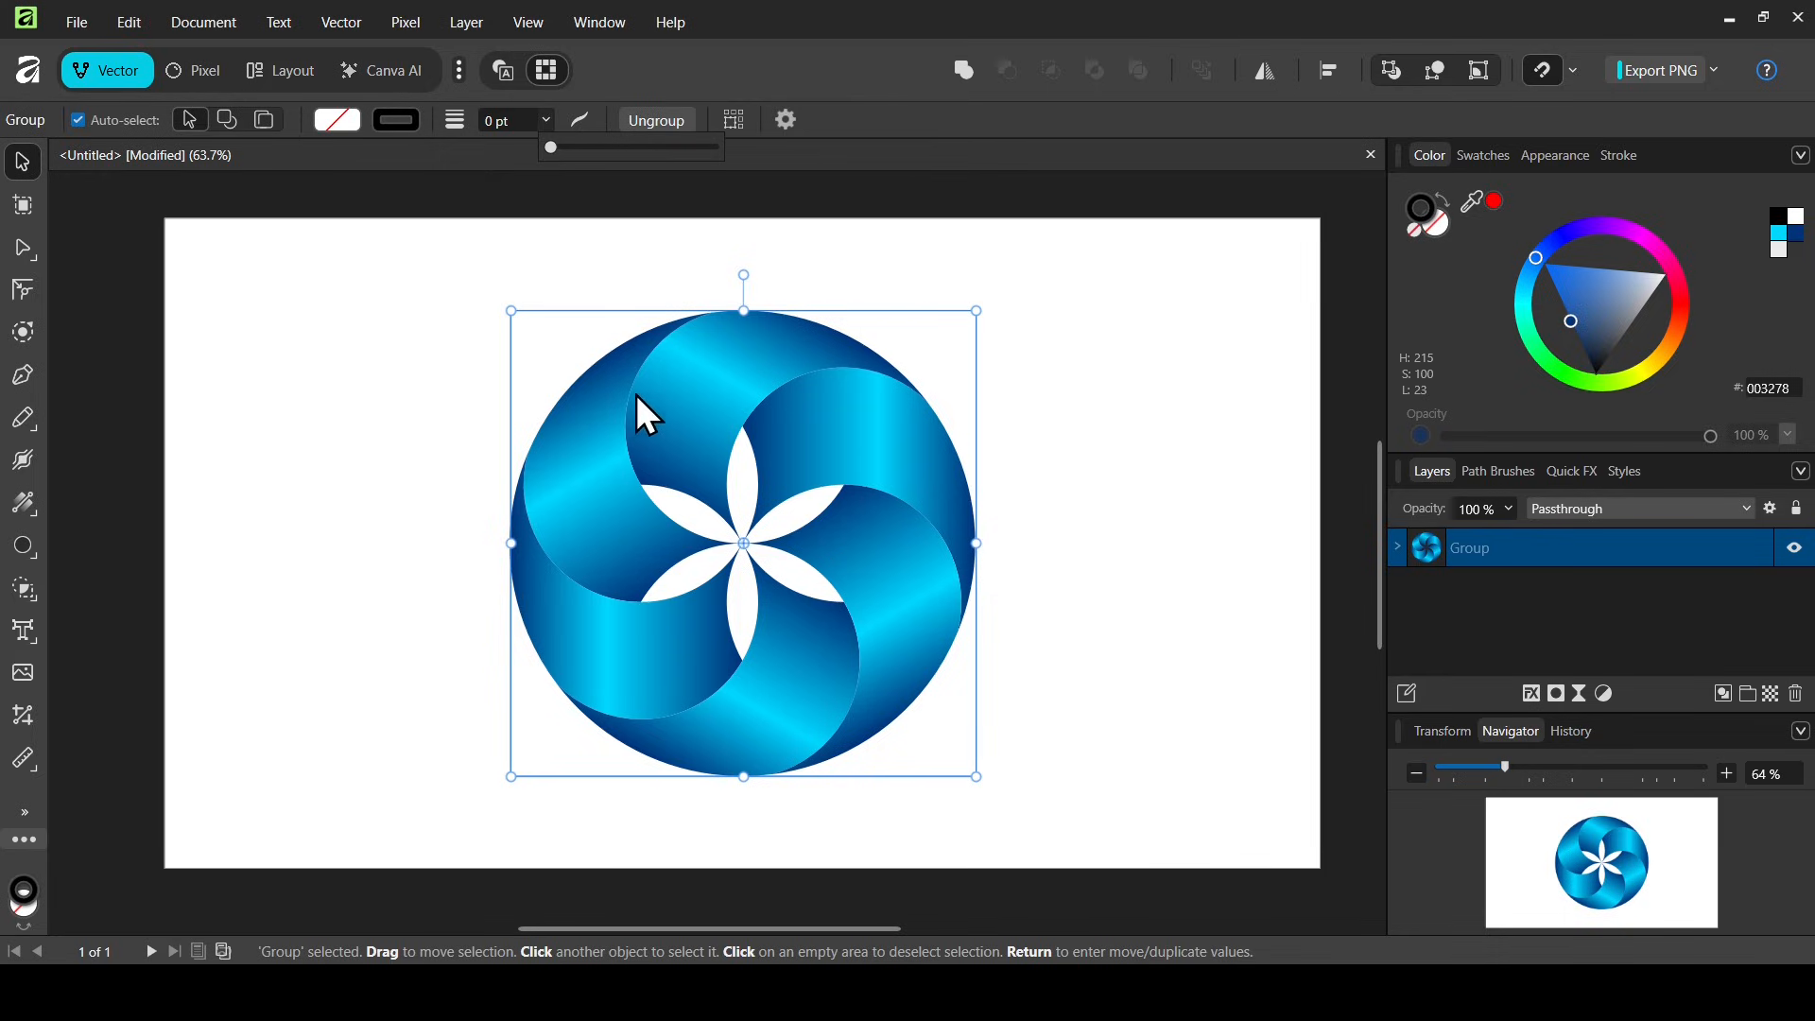
# Apply a contour with a 0.5 offset to the petal group and deselect it.
pyautogui.click(25, 331)
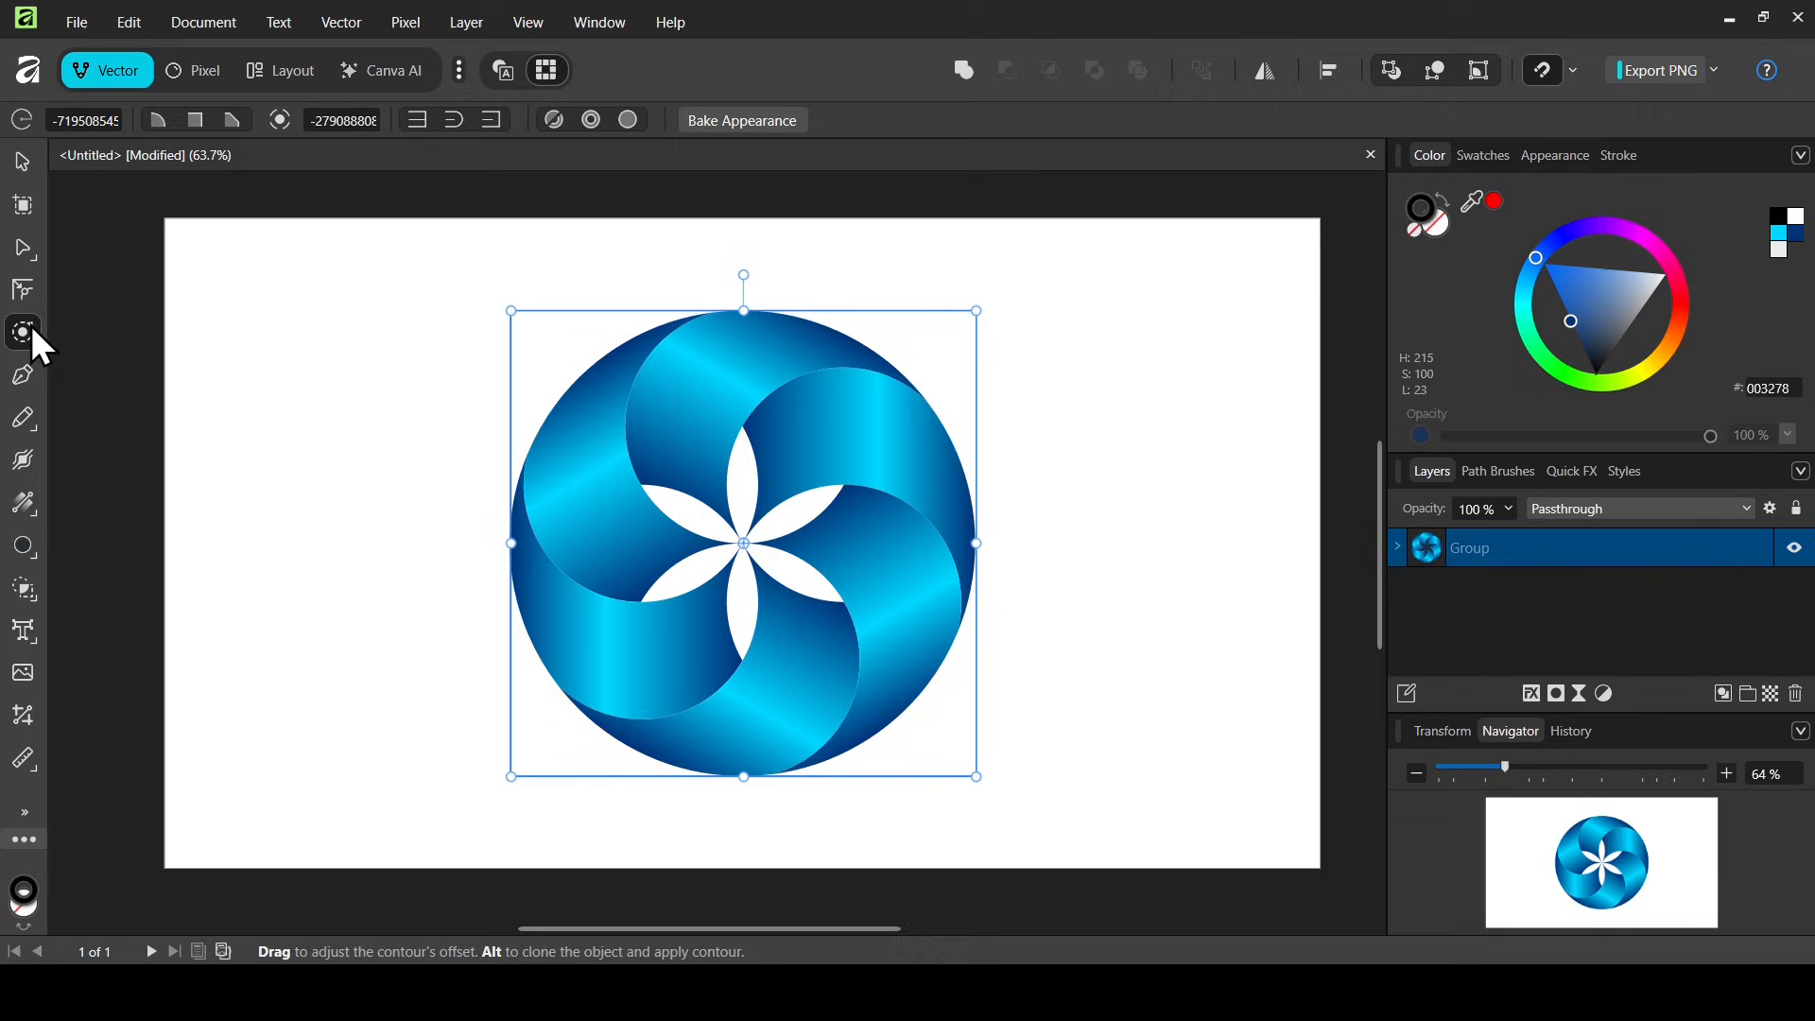
pyautogui.click(87, 119)
pyautogui.write('0.5')
pyautogui.press('Return')
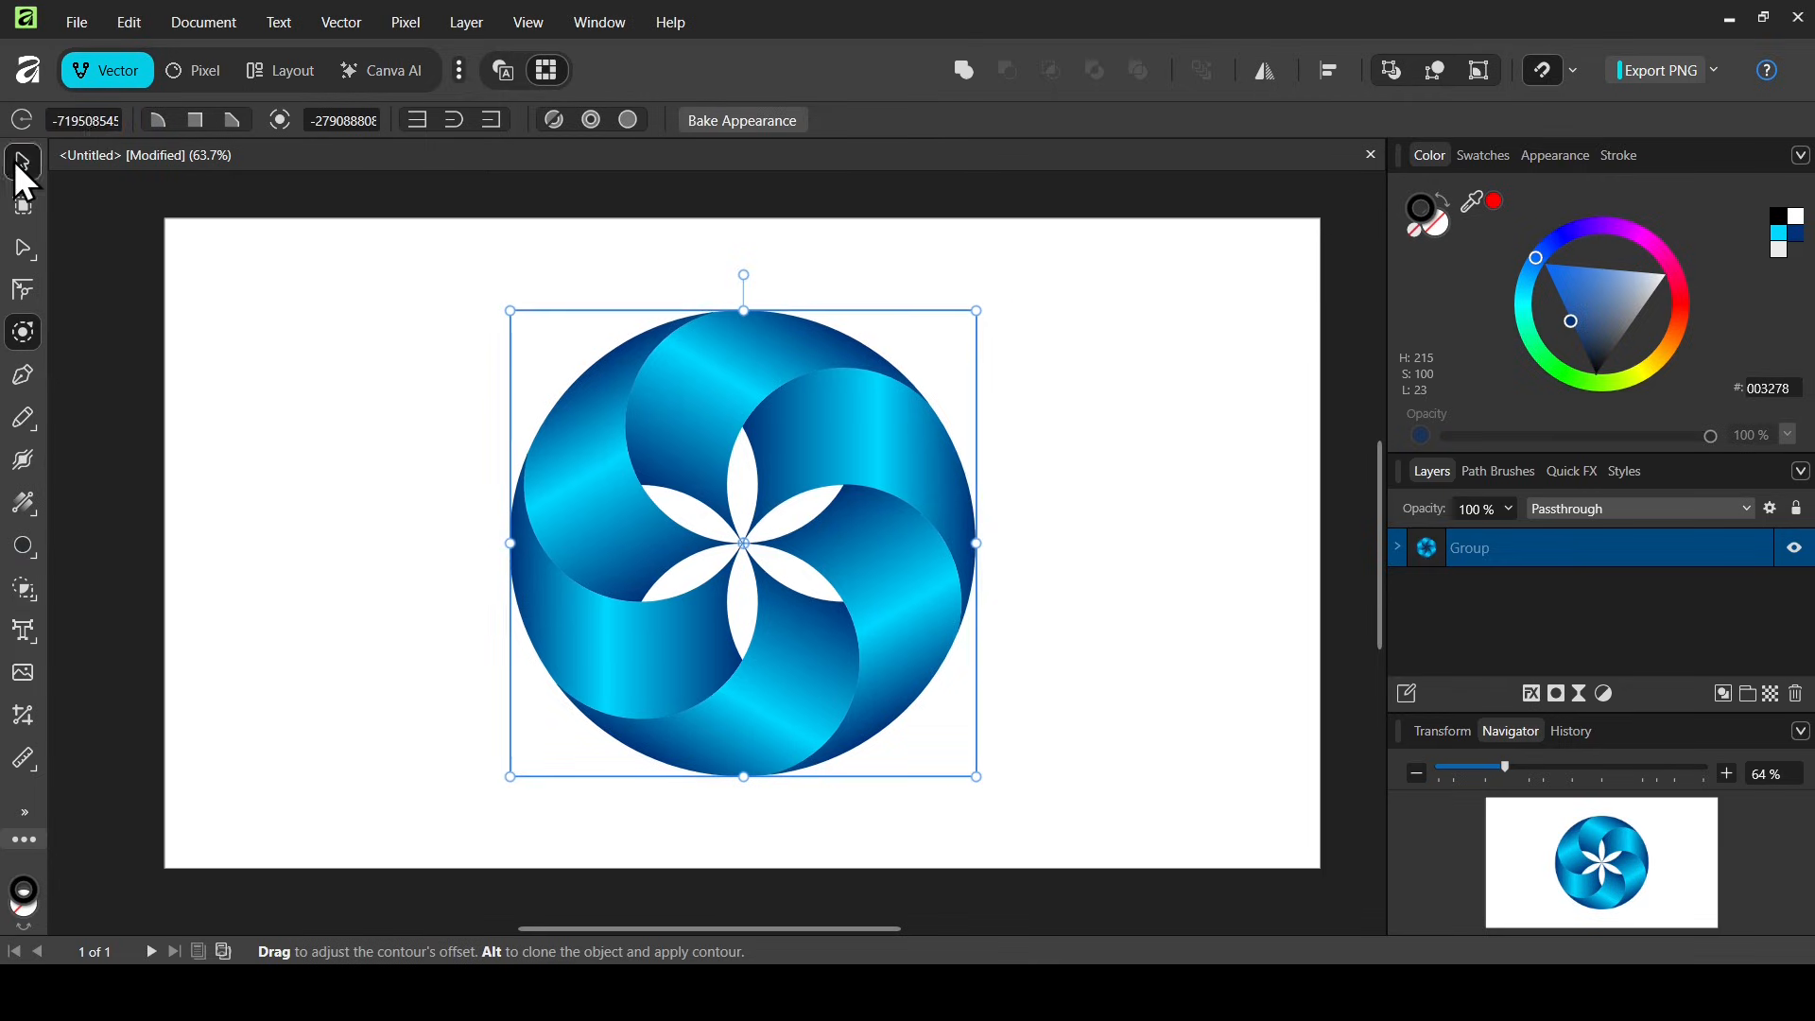
pyautogui.click(17, 160)
pyautogui.click(1035, 539)
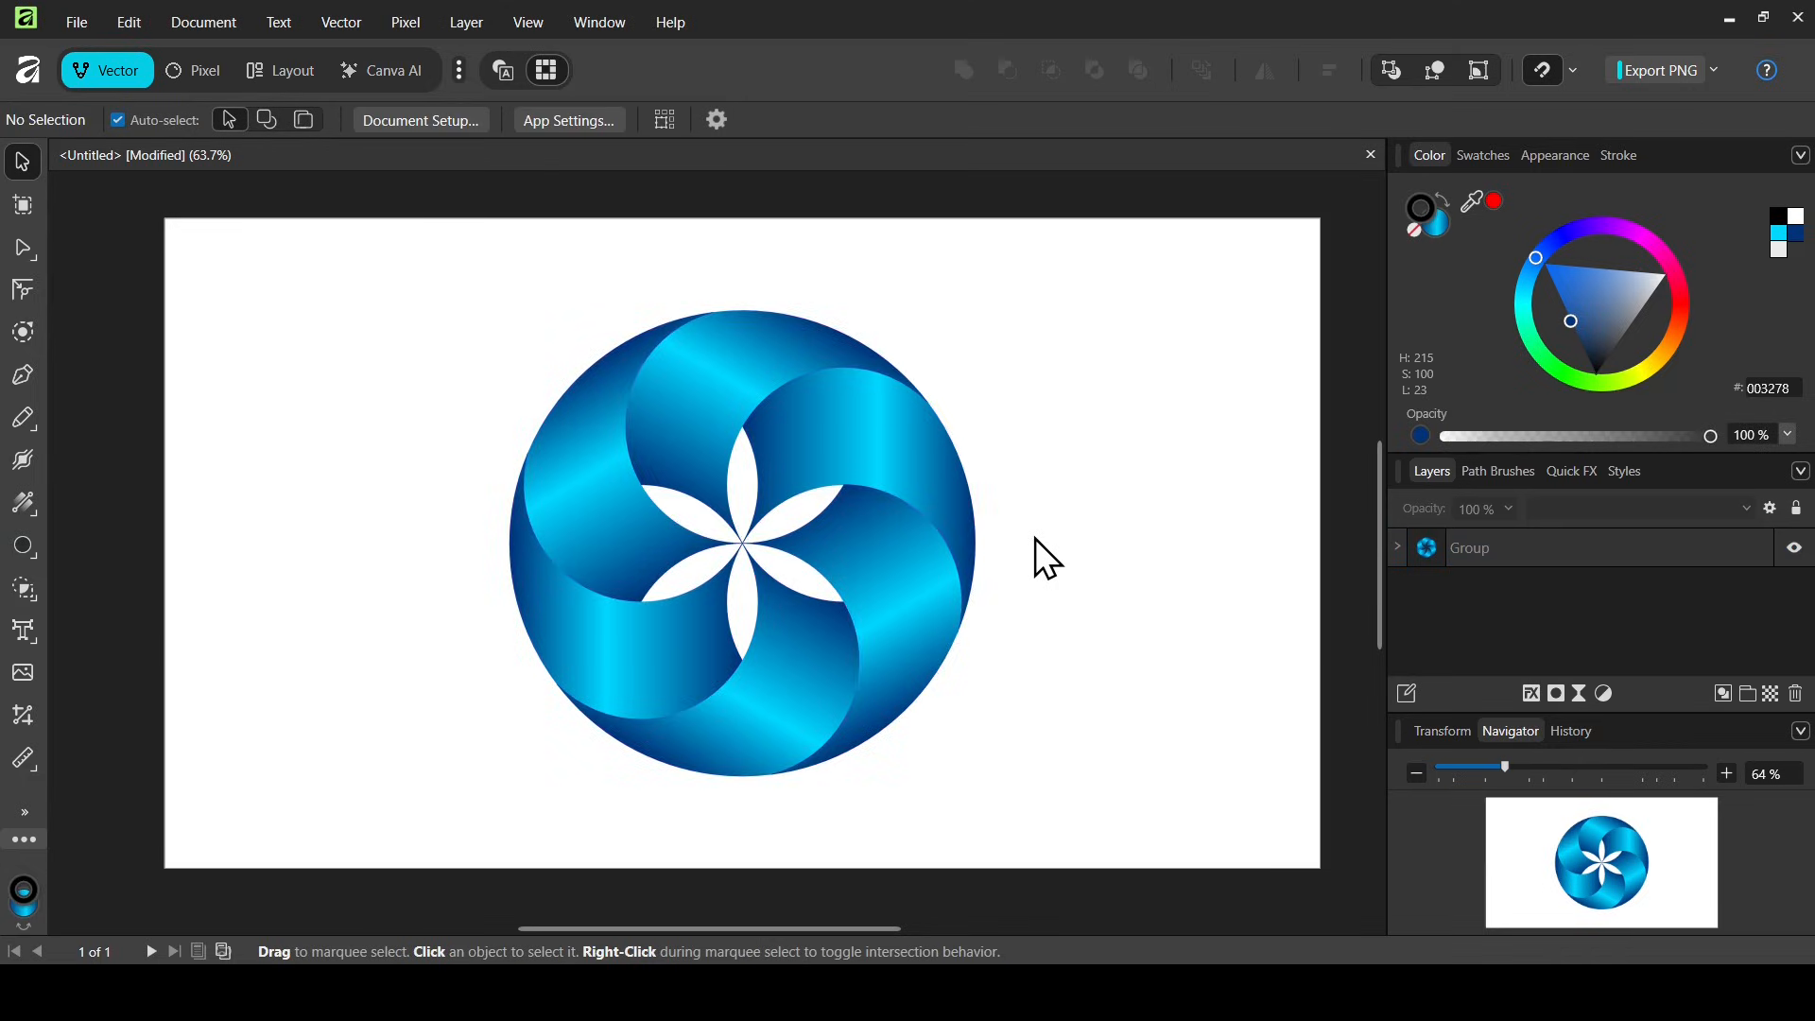